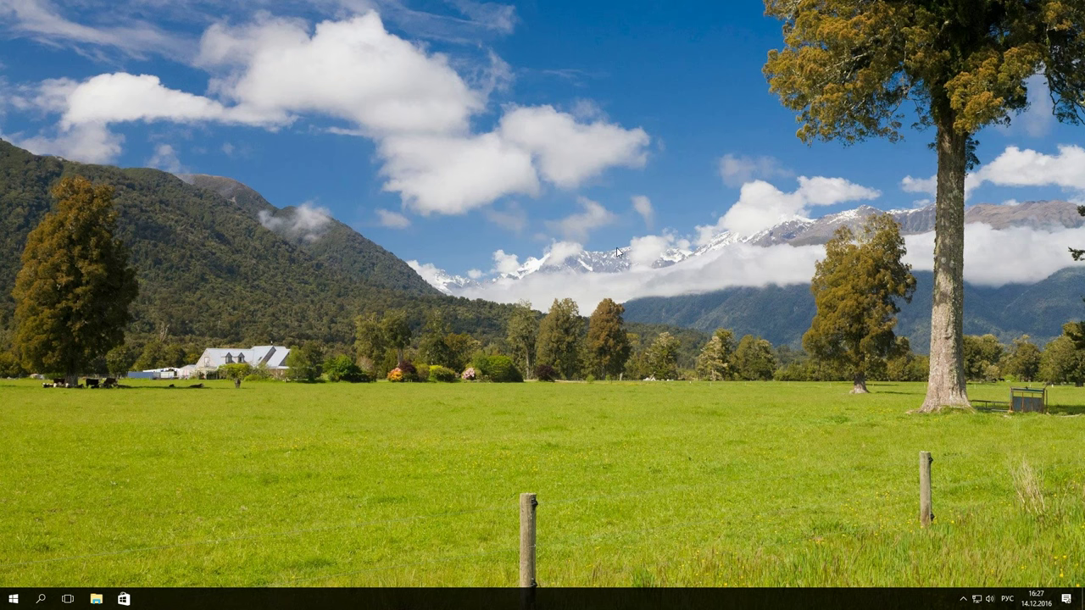
Step: Open the backup page (Служба архивации) of the Windows update and security settings and add USB (Y:) as the File History drive
{"action": "left_click", "coordinate": [12, 593]}
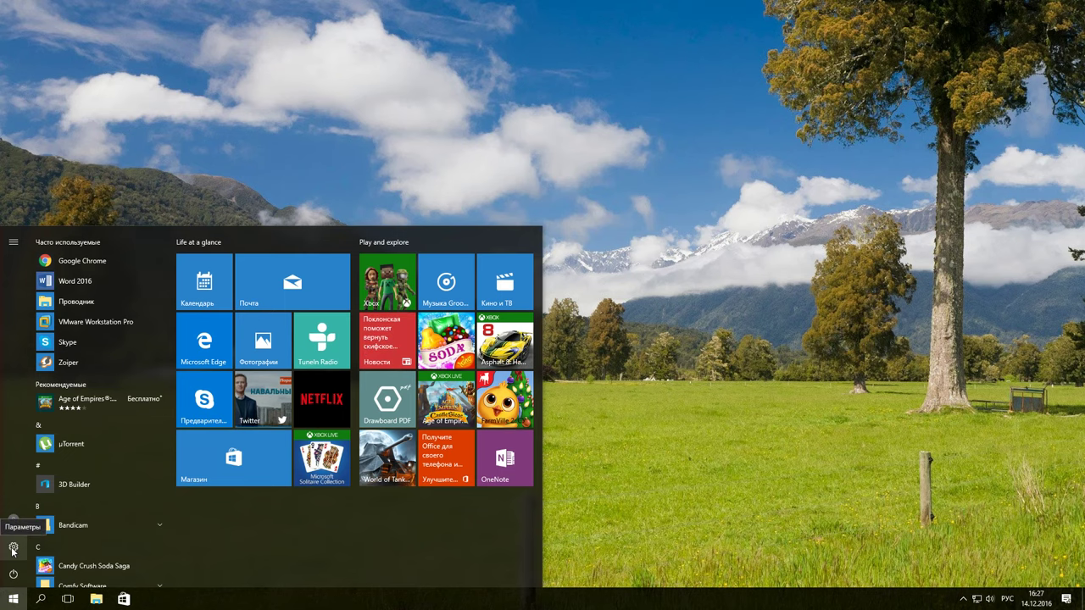
{"action": "left_click", "coordinate": [12, 549]}
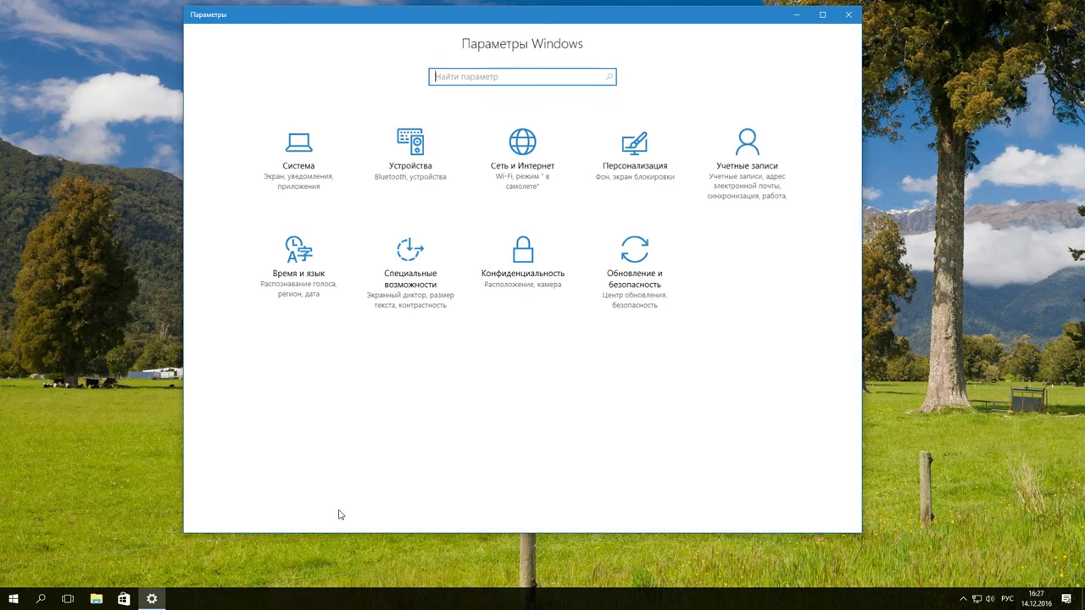
{"action": "left_click", "coordinate": [598, 274]}
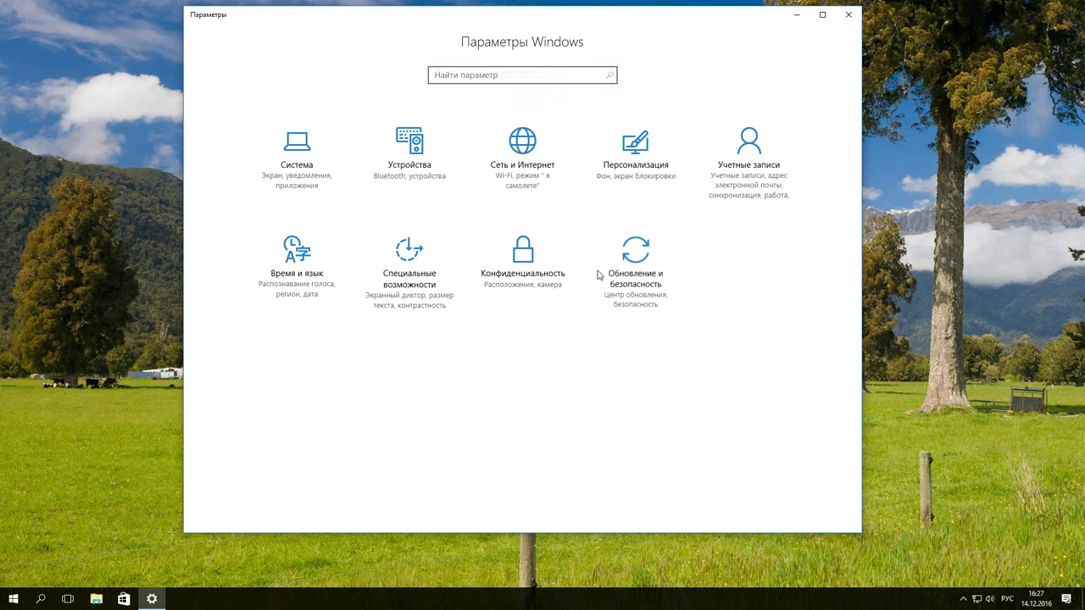
{"action": "left_click", "coordinate": [241, 181]}
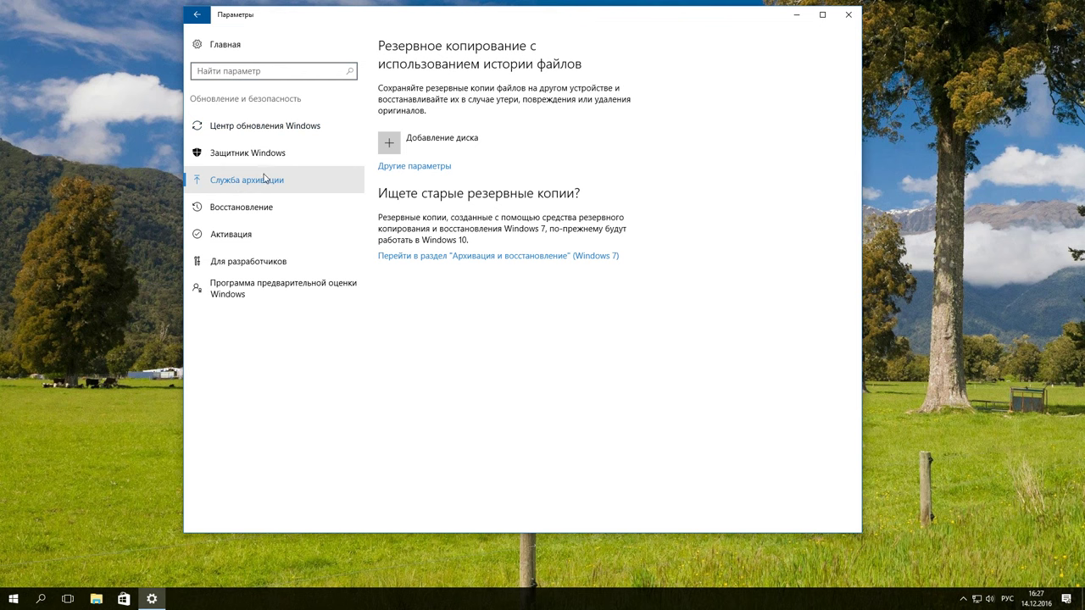
{"action": "left_click", "coordinate": [388, 144]}
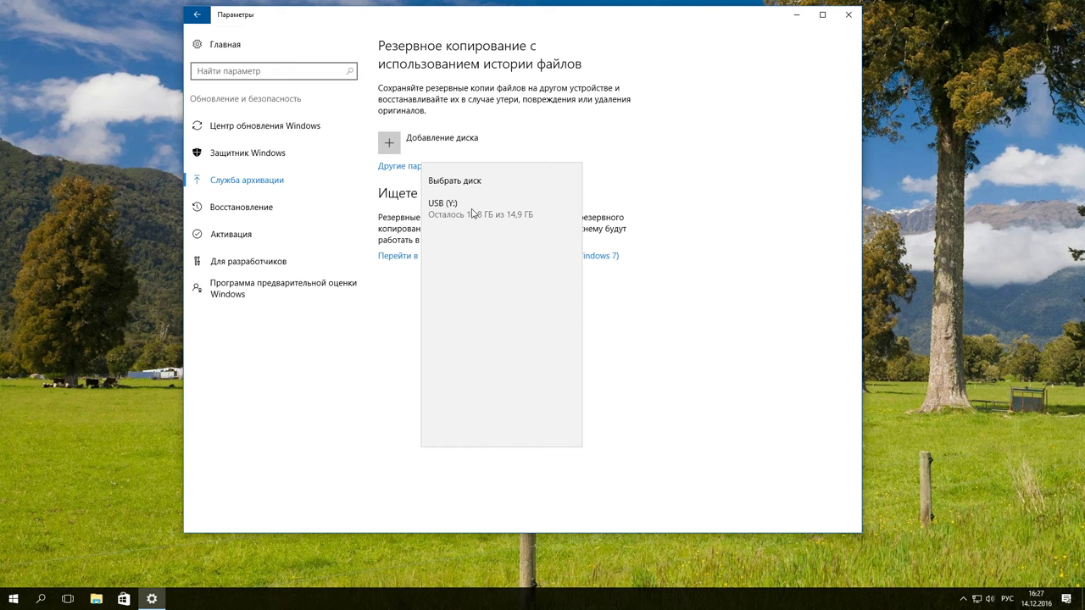
{"action": "left_click", "coordinate": [472, 212]}
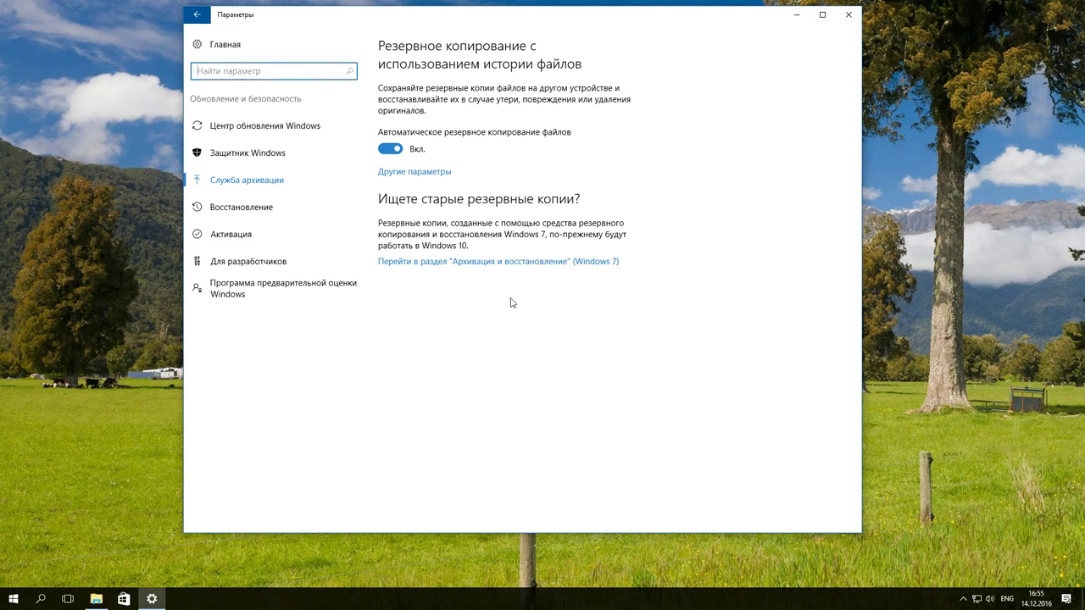
Step: In the additional backup options, set file backups to run every 3 hours (Каждые 3 часа) and keep them for 1 year (1 год)
{"action": "left_click", "coordinate": [416, 172]}
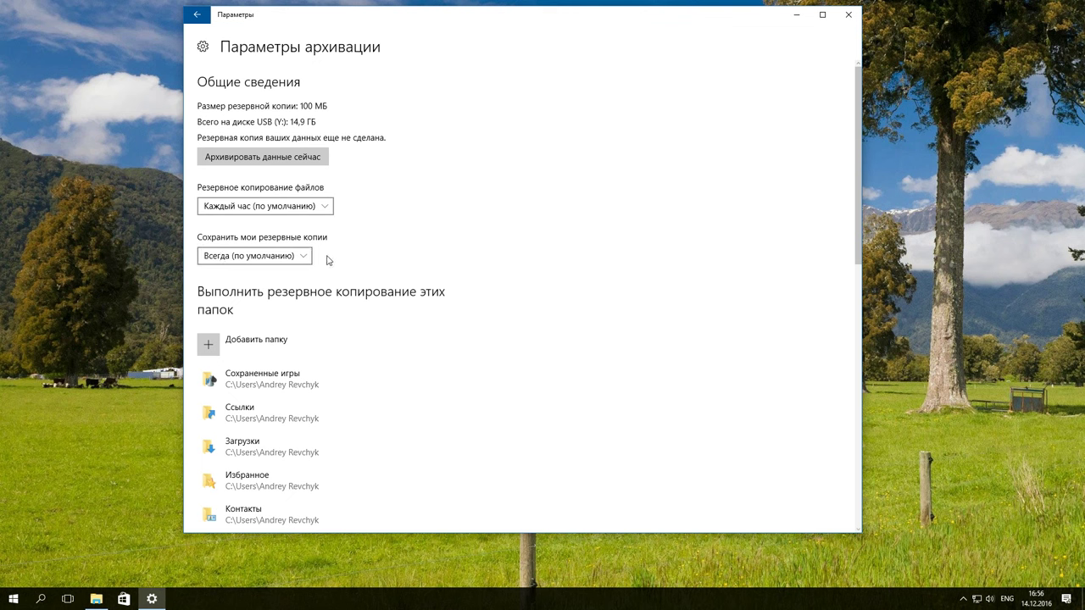
{"action": "left_click", "coordinate": [263, 206]}
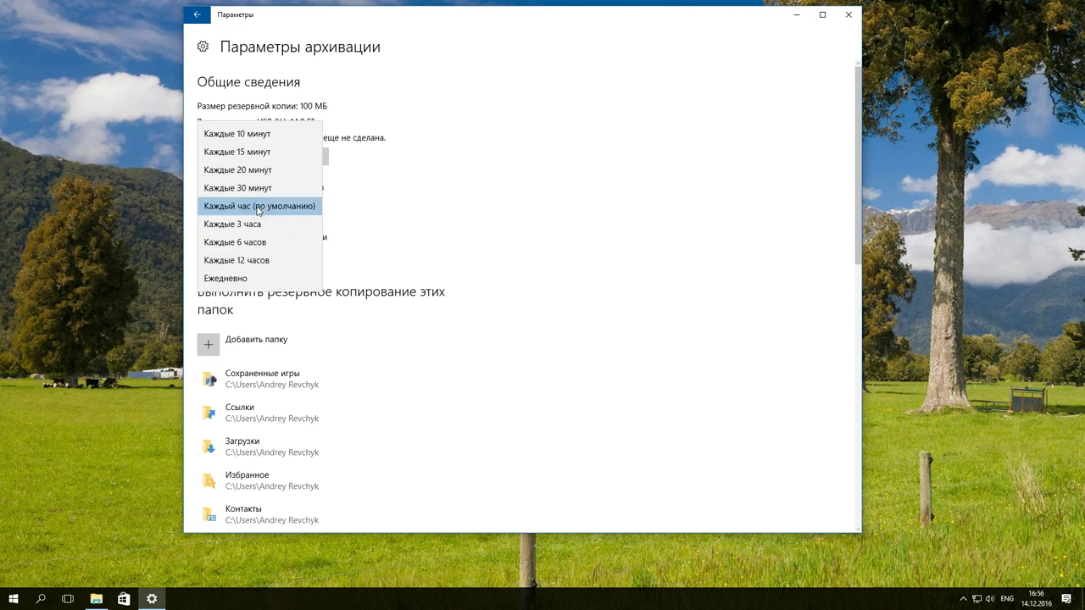
{"action": "left_click", "coordinate": [237, 225]}
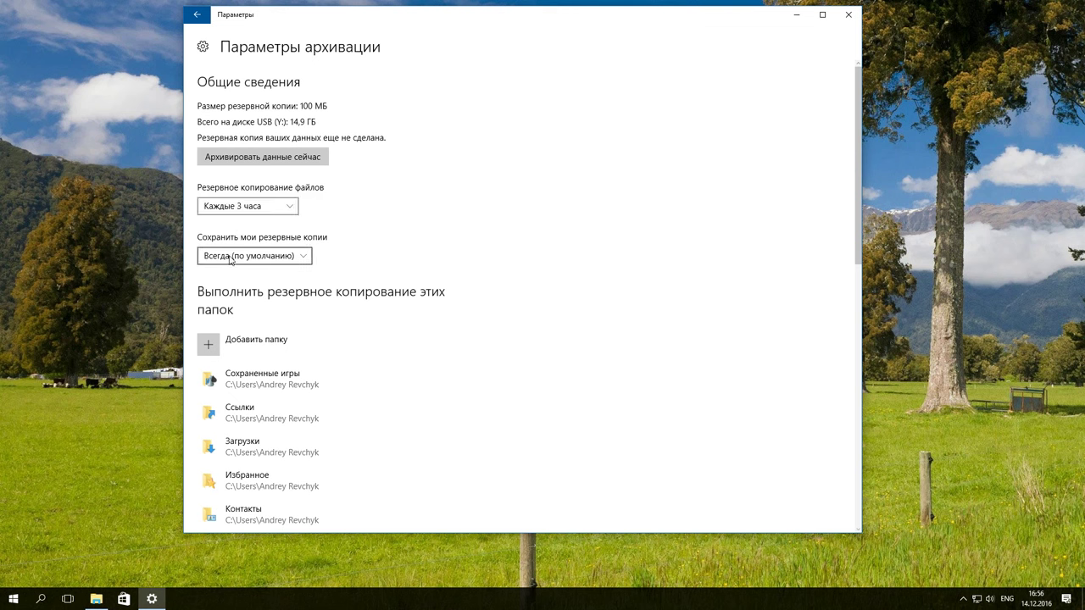
{"action": "left_click", "coordinate": [230, 258]}
{"action": "left_click", "coordinate": [214, 221]}
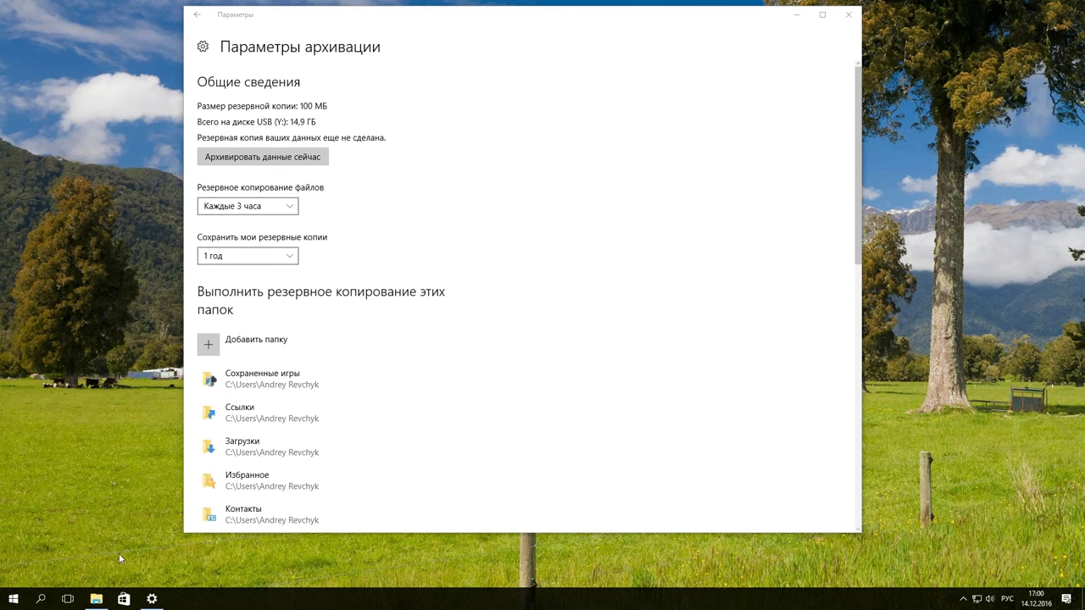
Step: Switch to File Explorer, view the contents of the personal profile folder under Пользователи on drive C:, and minimize the window
{"action": "left_click", "coordinate": [96, 600]}
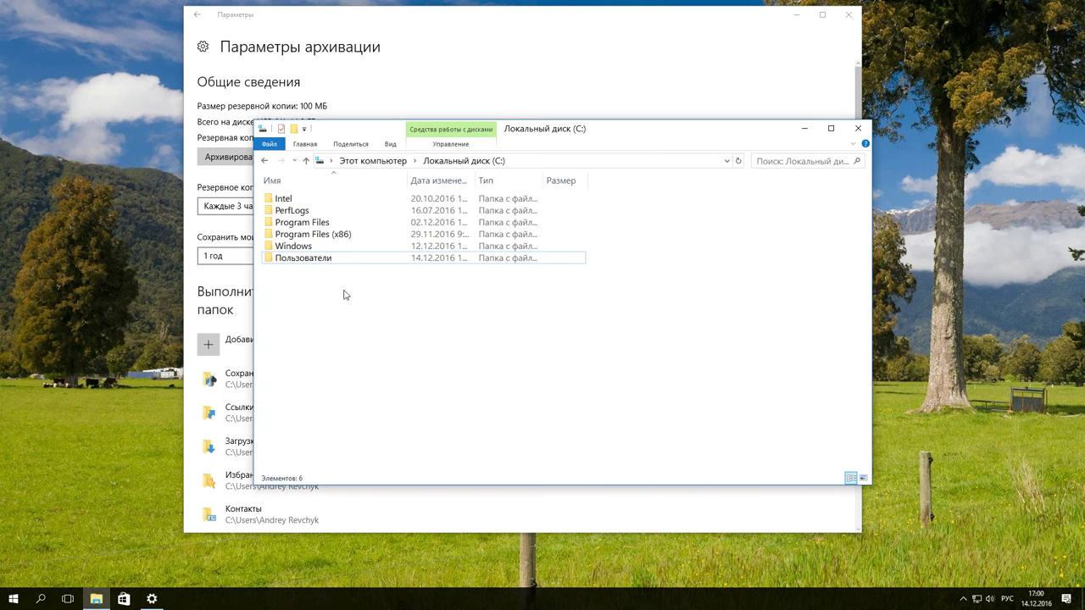
{"action": "double_click", "coordinate": [328, 257]}
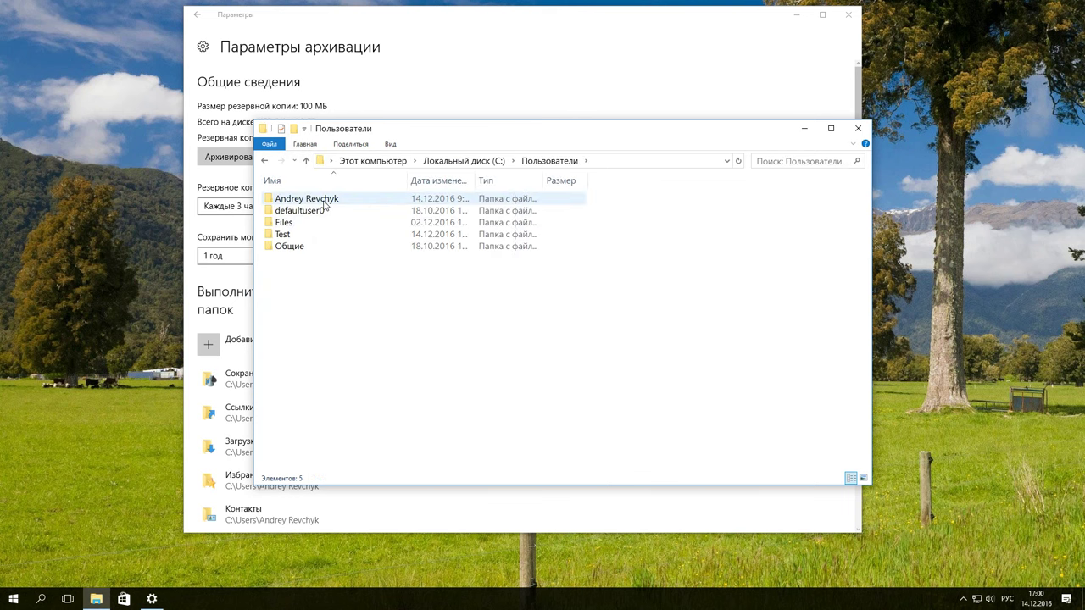
{"action": "double_click", "coordinate": [325, 200]}
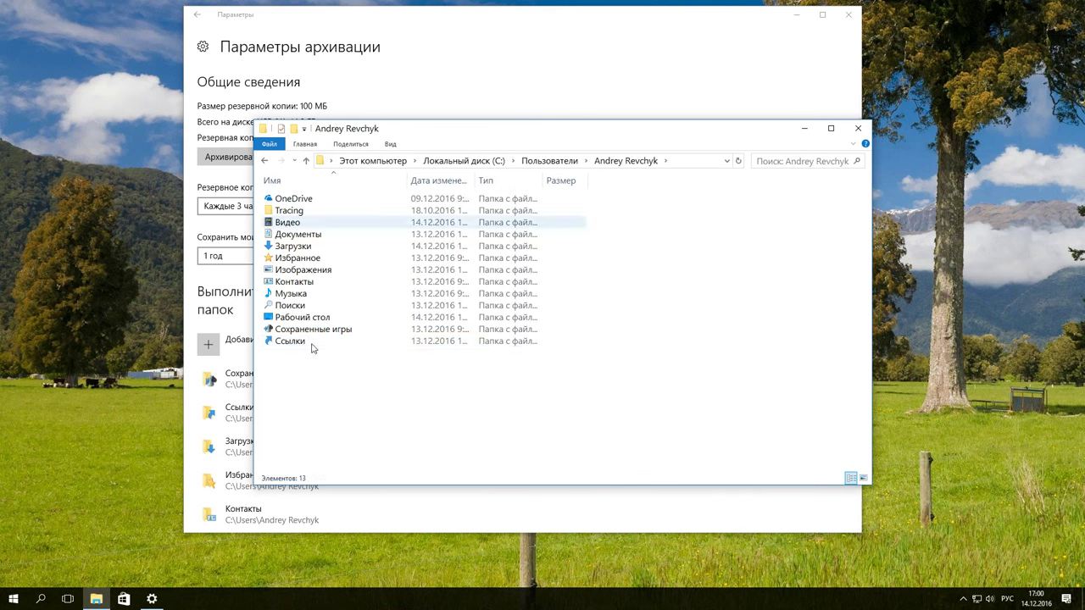
{"action": "left_click", "coordinate": [804, 129]}
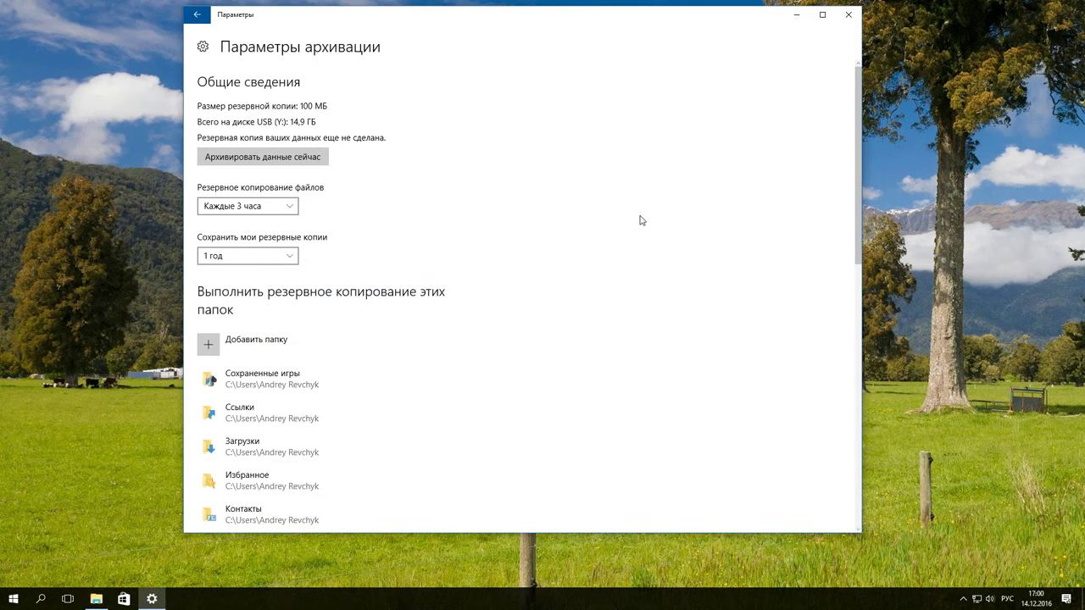
Step: Add the Test folder from Пользователи on drive C: to the list of backed-up folders
{"action": "left_click", "coordinate": [253, 344]}
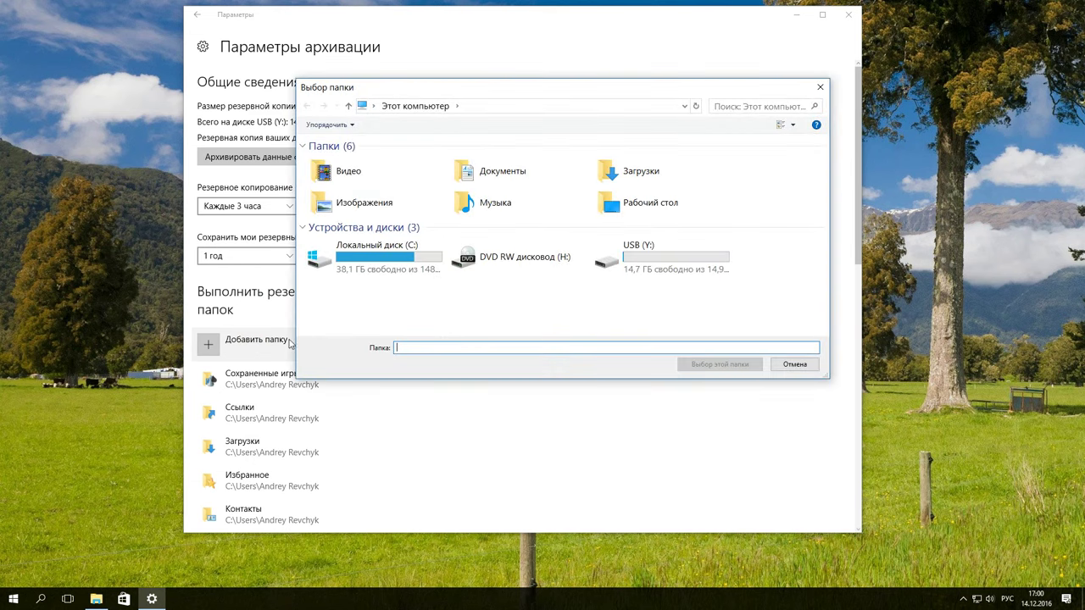
{"action": "left_click", "coordinate": [360, 266]}
{"action": "double_click", "coordinate": [360, 266]}
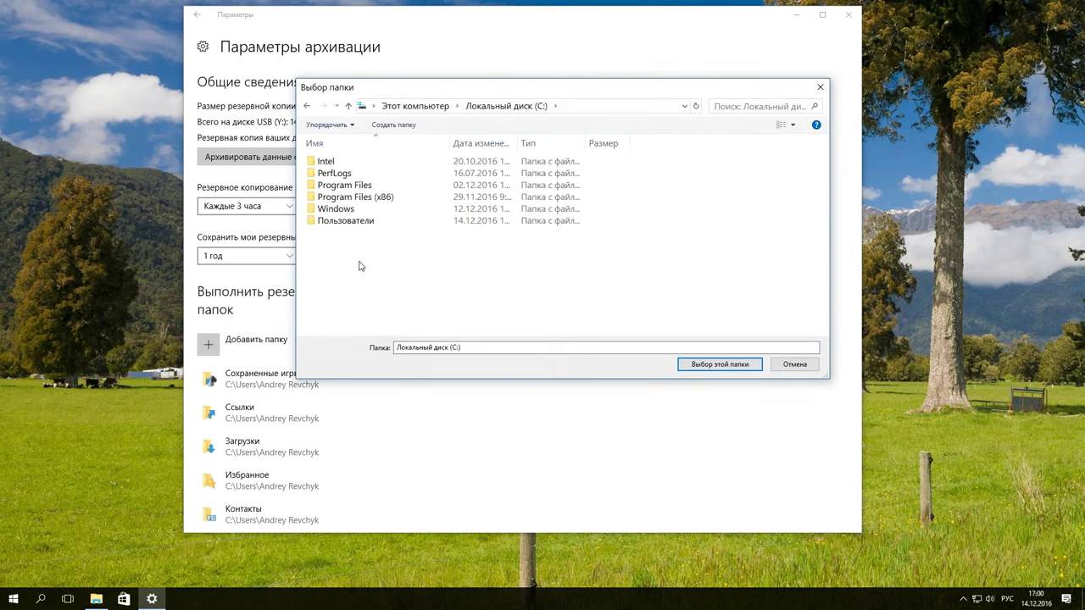
{"action": "double_click", "coordinate": [347, 219]}
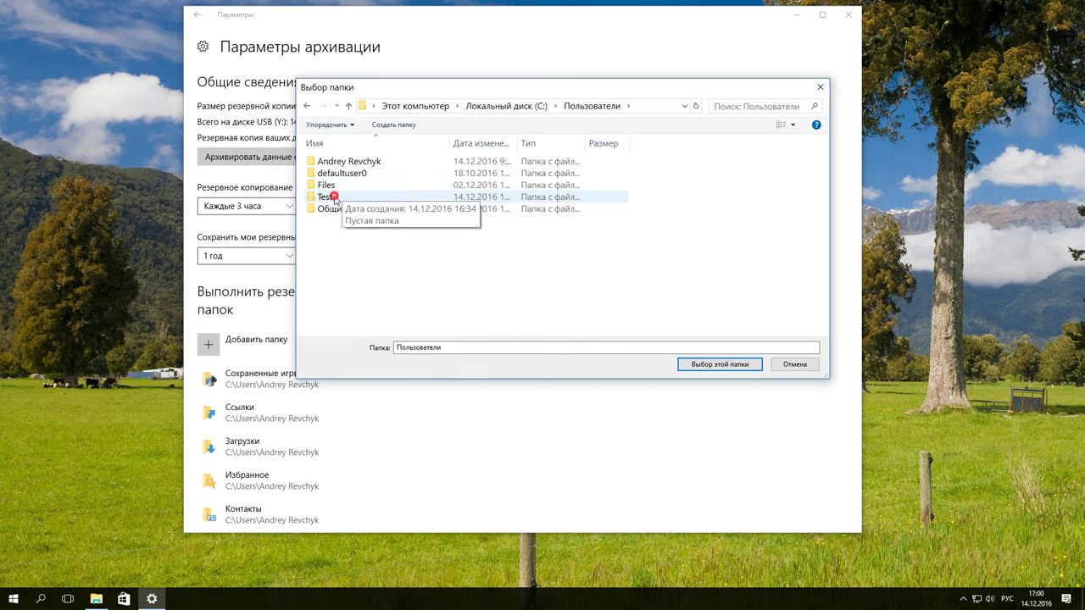
{"action": "left_click", "coordinate": [343, 197]}
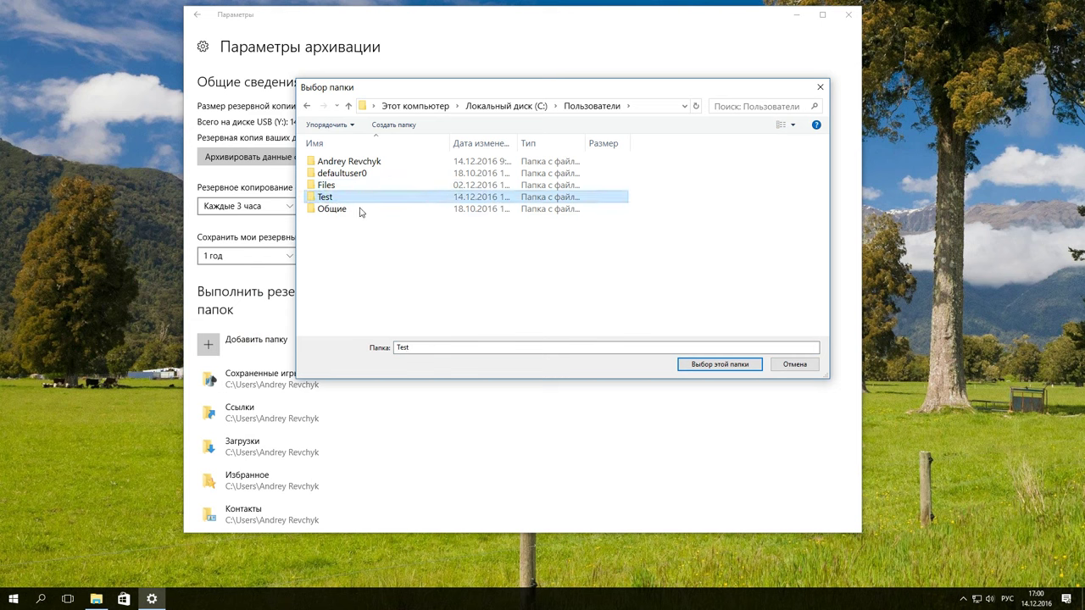
{"action": "left_click", "coordinate": [720, 364]}
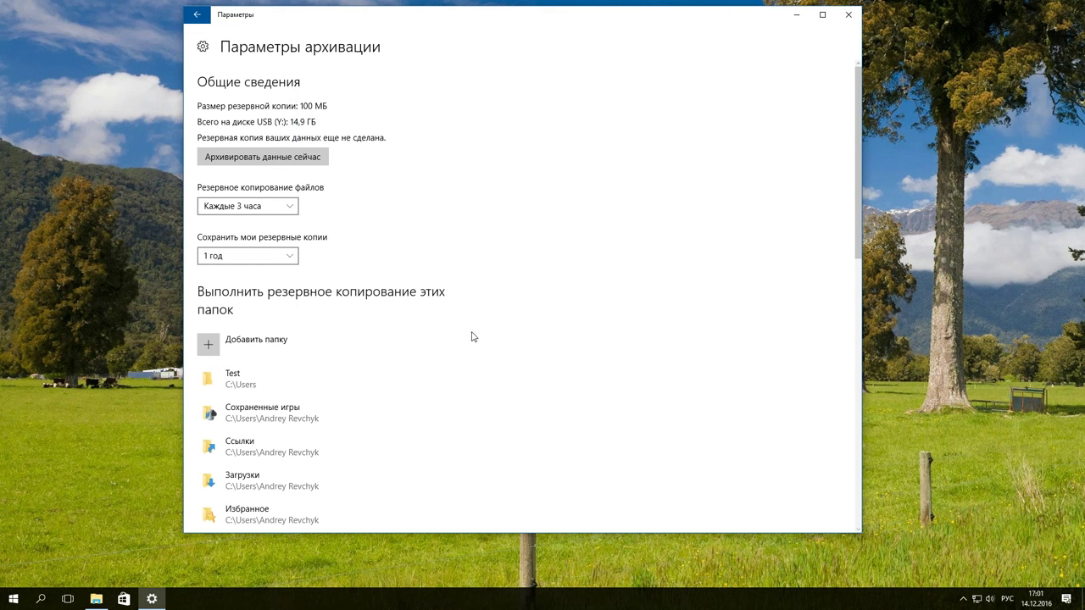
Step: Exclude the Музыка folder from the backup
{"action": "scroll", "coordinate": [473, 337], "scroll_direction": "down", "scroll_amount": 6}
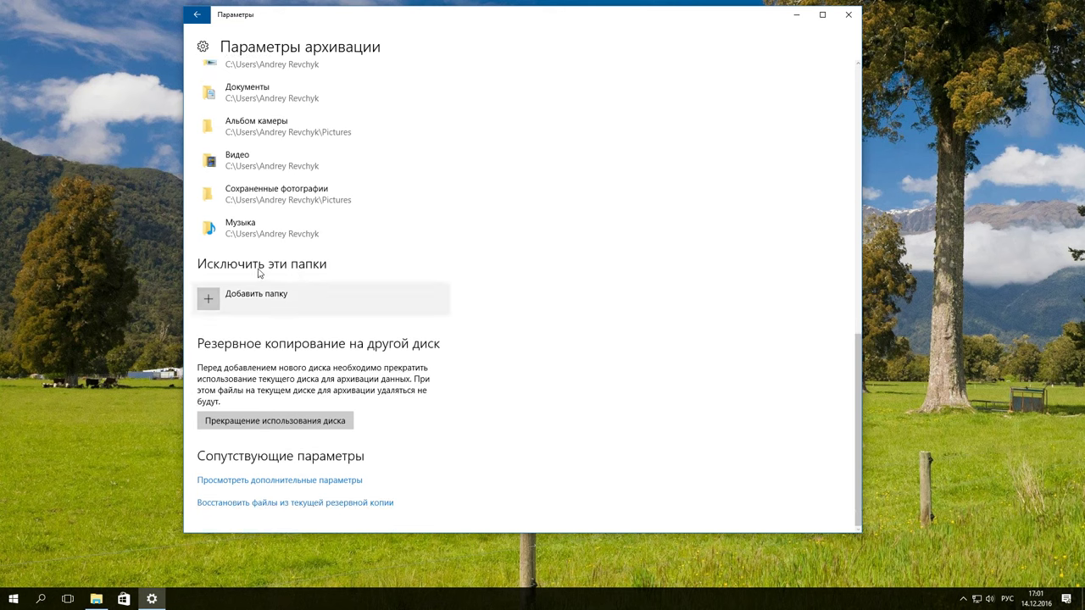
{"action": "left_click", "coordinate": [218, 300]}
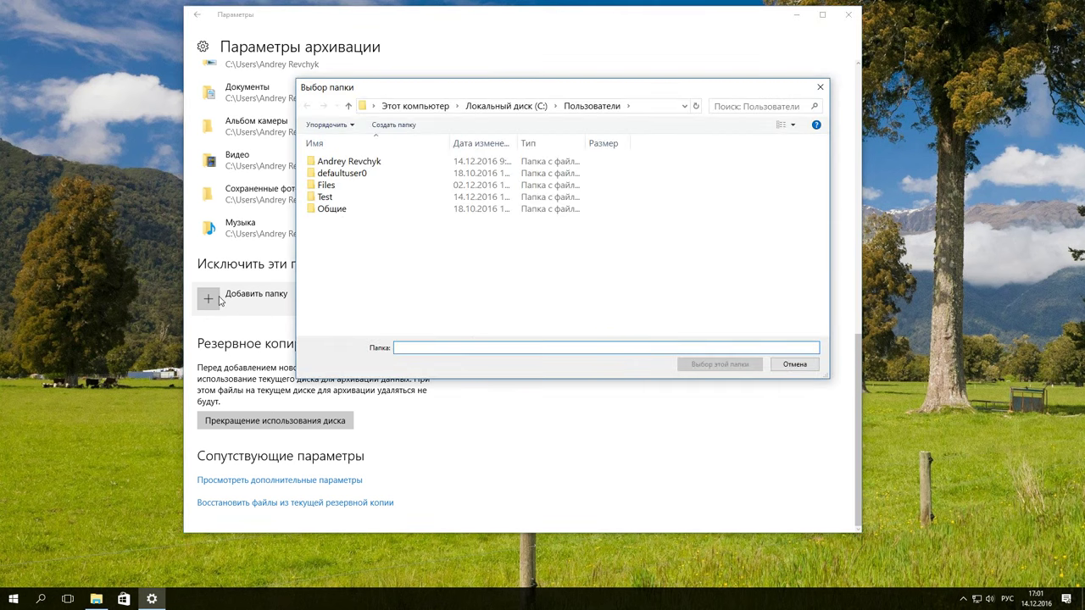
{"action": "left_click", "coordinate": [348, 106]}
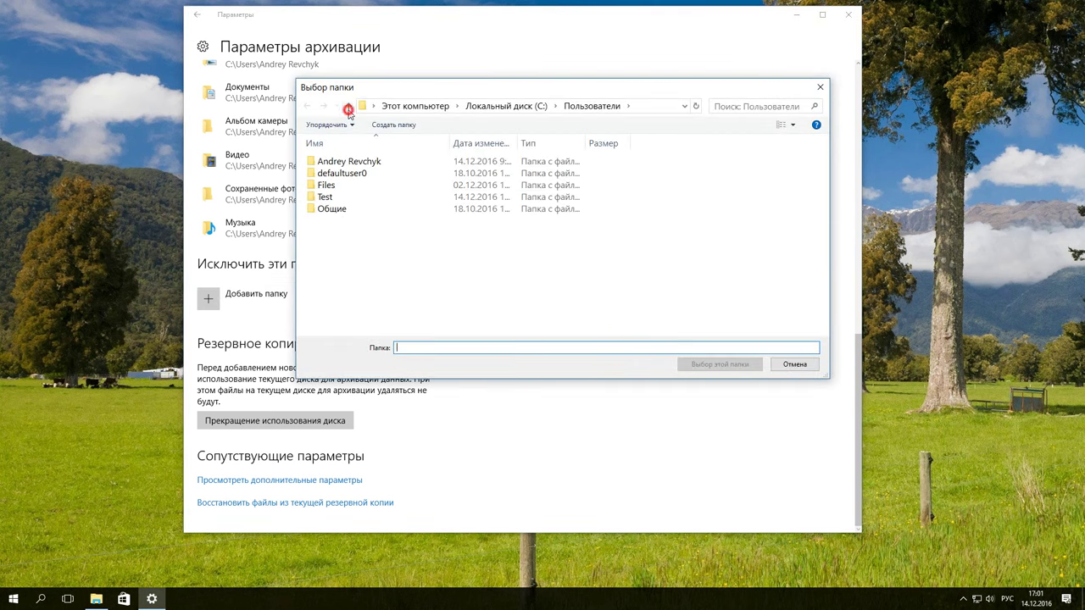
{"action": "left_click", "coordinate": [348, 108]}
{"action": "left_click", "coordinate": [485, 202]}
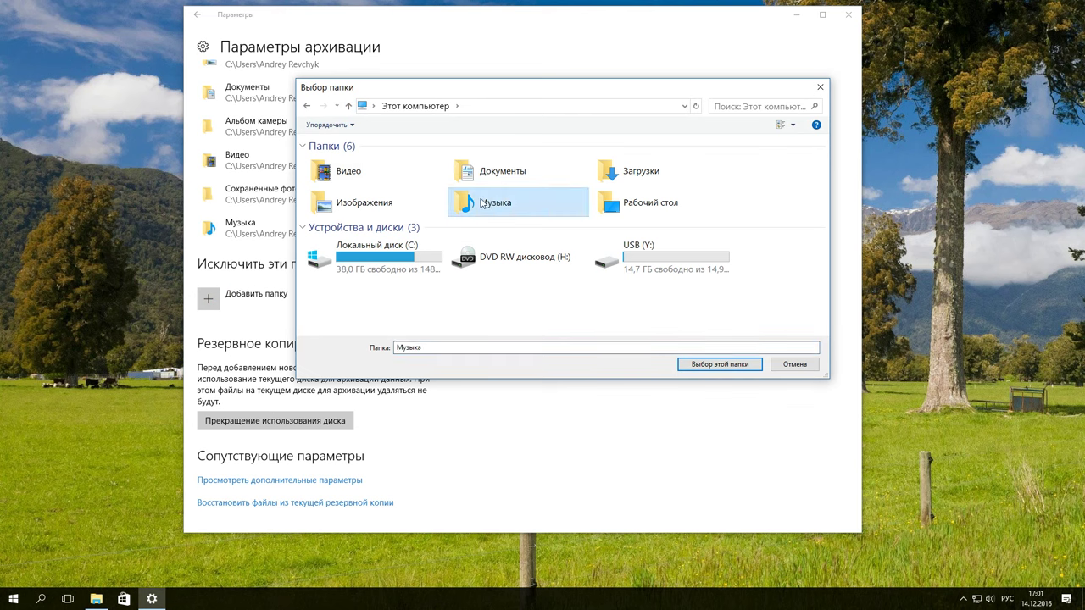
{"action": "left_click", "coordinate": [744, 366]}
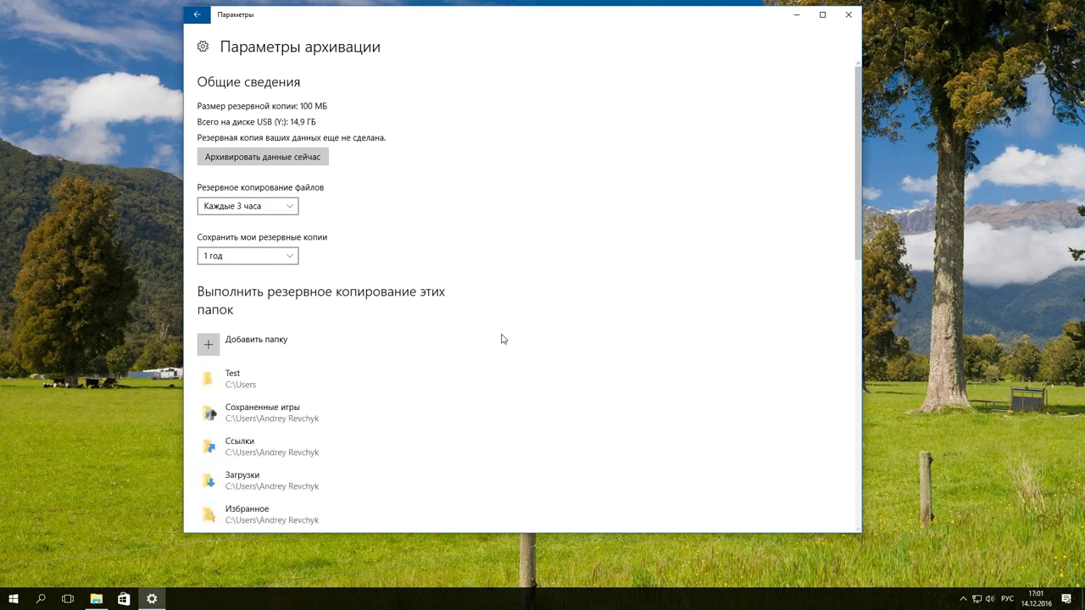
Step: Stop using the current drive for backups and return to the main backup page
{"action": "scroll", "coordinate": [387, 351], "scroll_direction": "down", "scroll_amount": 10}
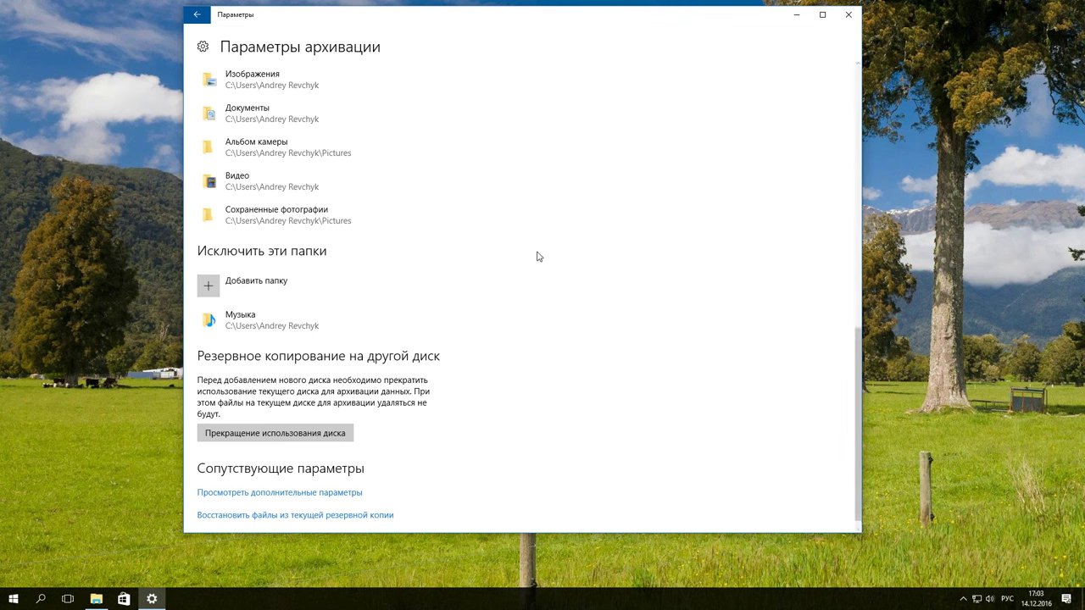
{"action": "left_click", "coordinate": [287, 434]}
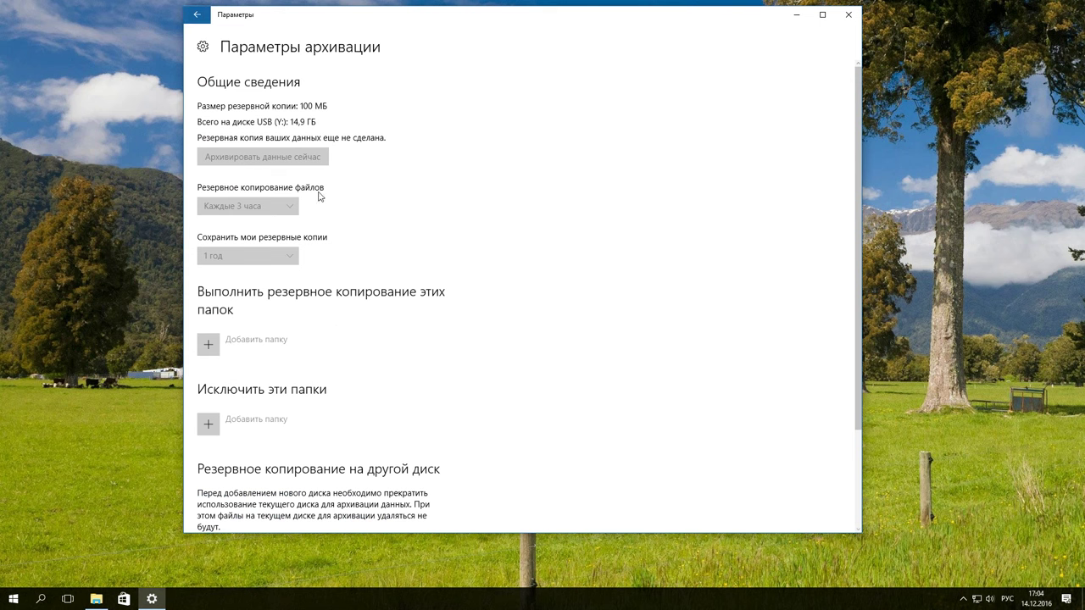
{"action": "left_click", "coordinate": [197, 15]}
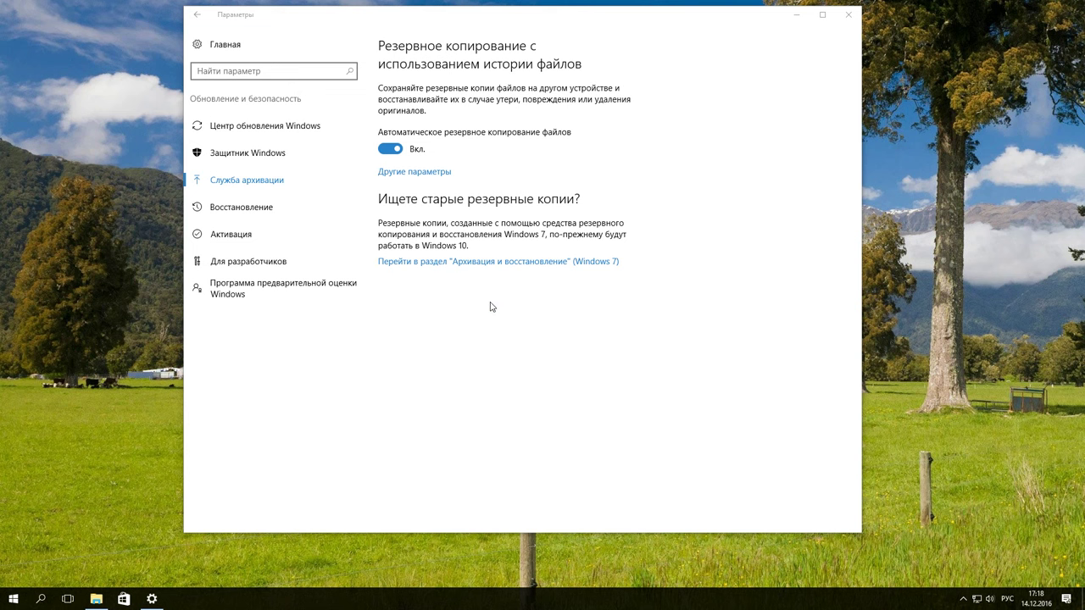
Step: From the additional backup options, open the advanced settings (Дополнительные параметры) of File History in Control Panel
{"action": "left_click", "coordinate": [413, 173]}
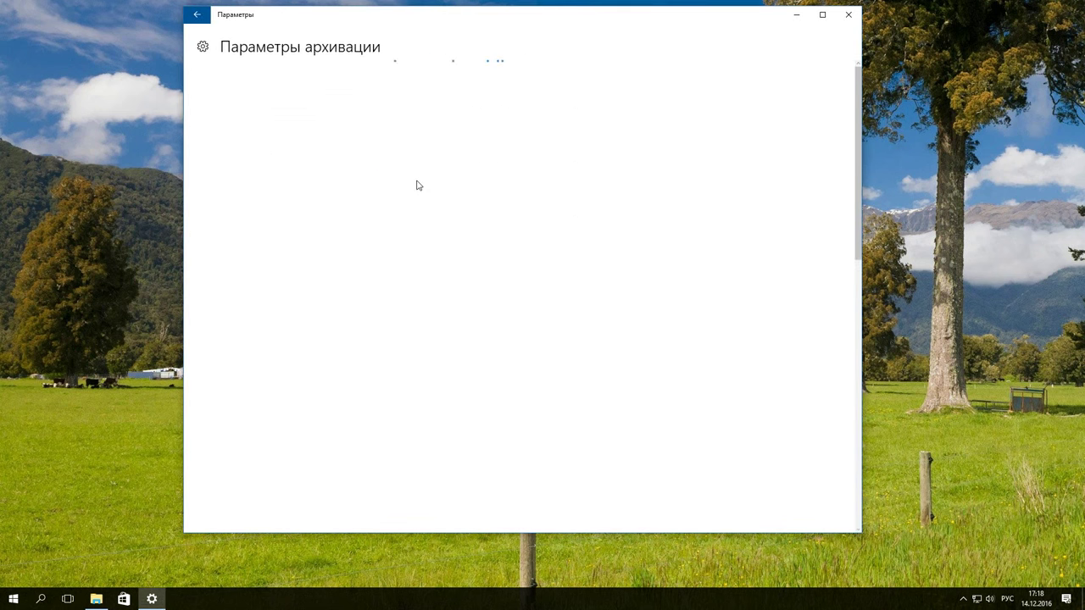
{"action": "scroll", "coordinate": [420, 195], "scroll_direction": "down", "scroll_amount": 10}
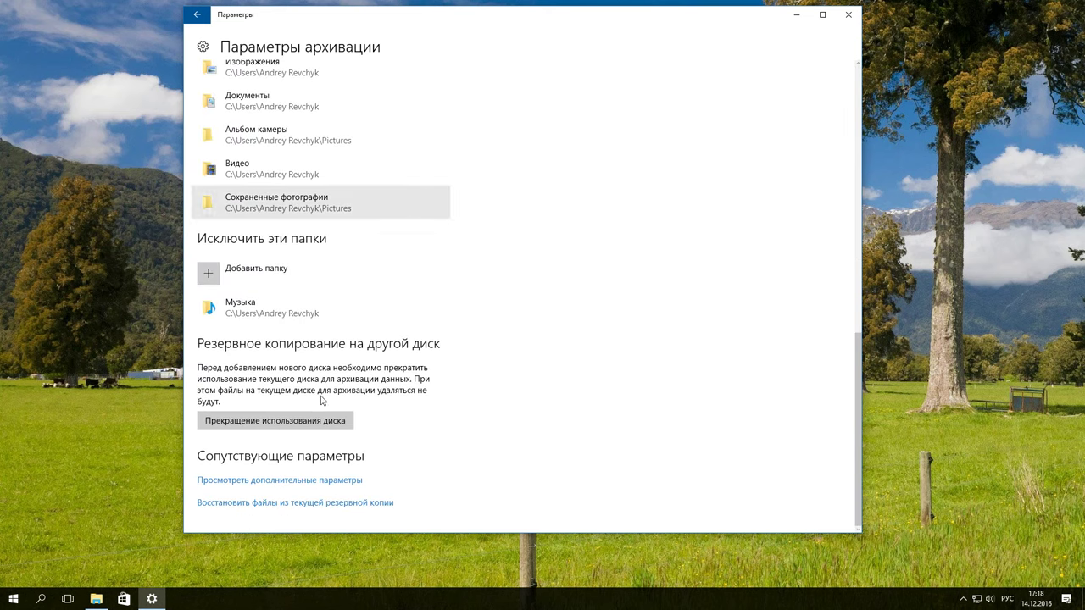
{"action": "left_click", "coordinate": [310, 482]}
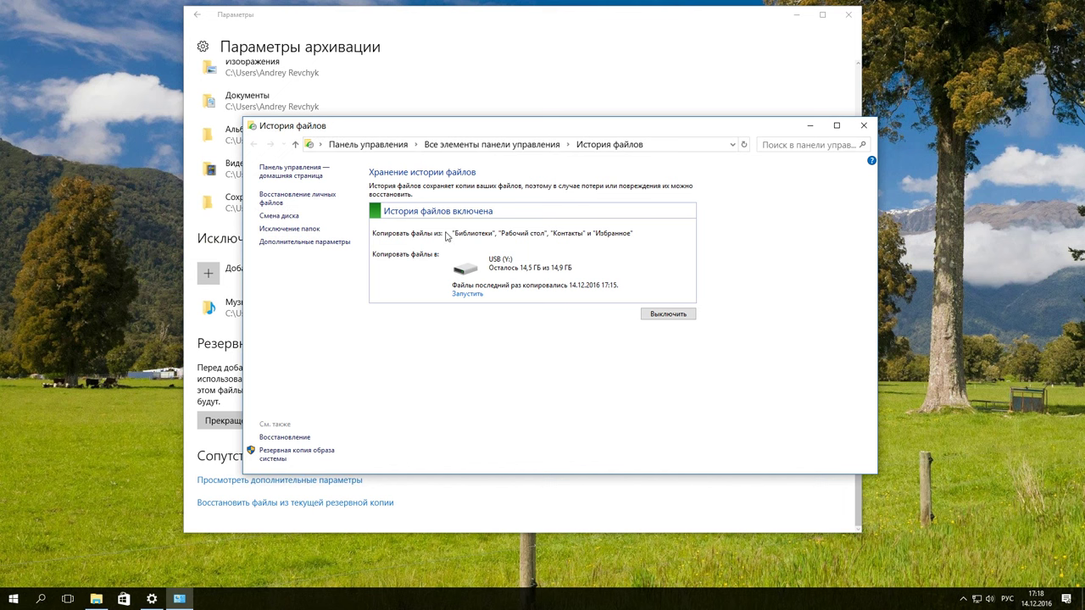
{"action": "left_click", "coordinate": [311, 242]}
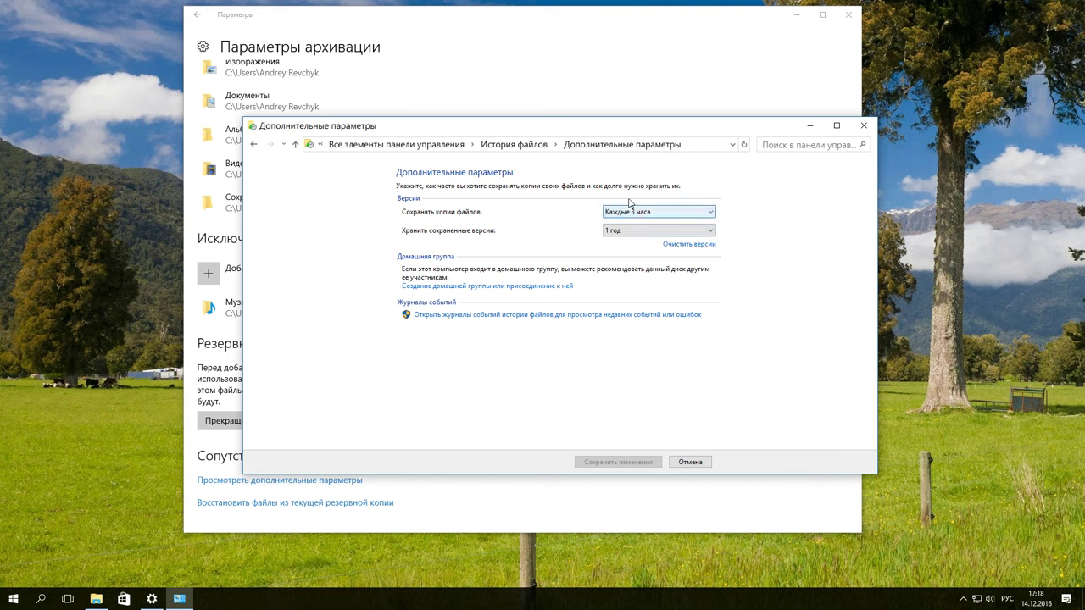
Step: Examine the age options for cleaning up old file versions and close the cleanup dialog without deleting anything
{"action": "left_click", "coordinate": [670, 244]}
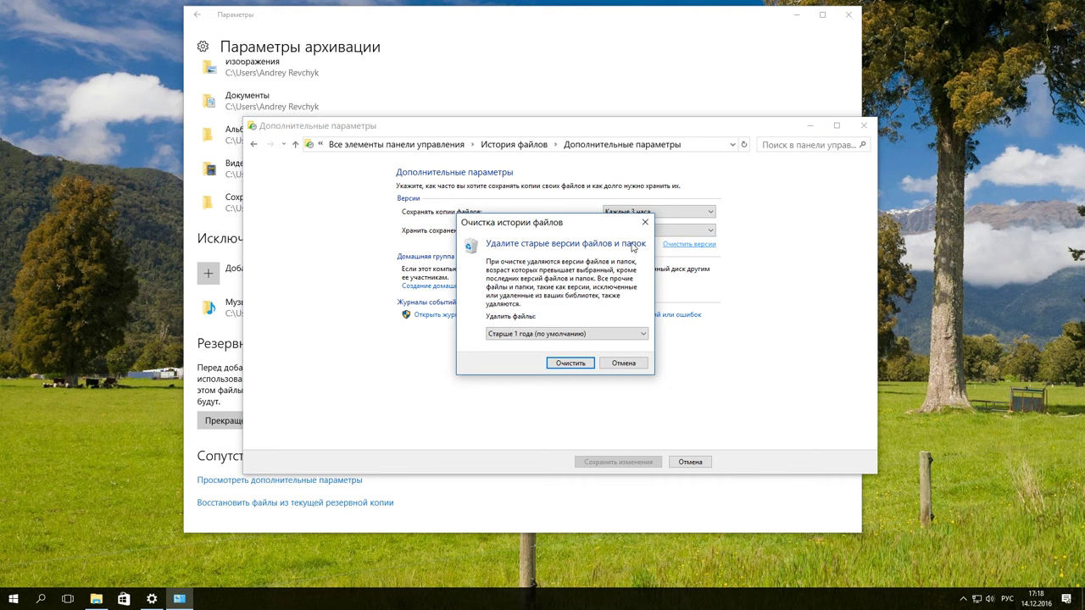
{"action": "left_click", "coordinate": [559, 333]}
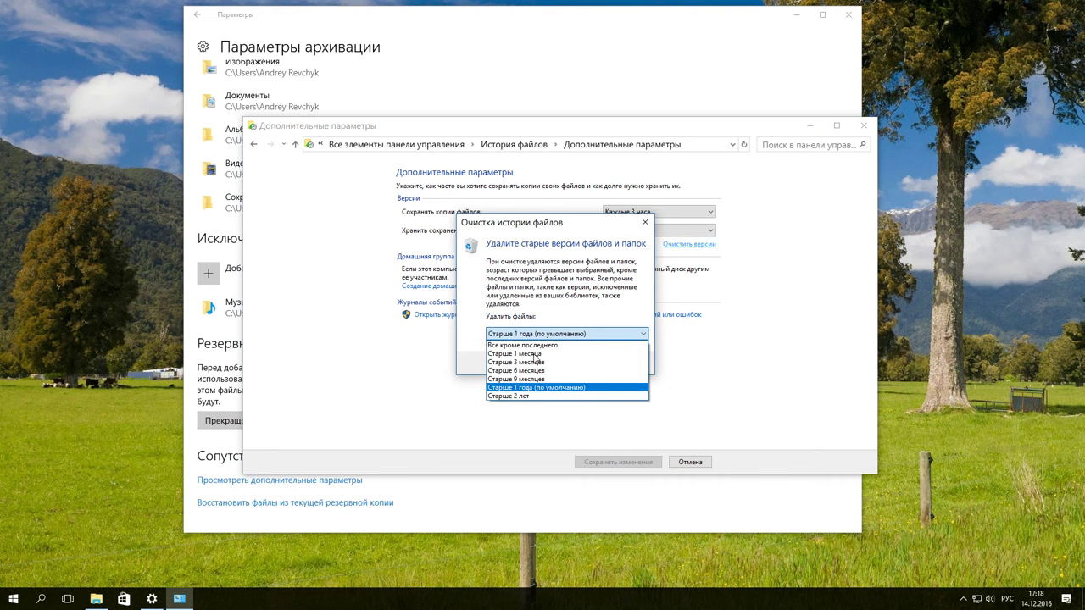
{"action": "left_click", "coordinate": [669, 338]}
{"action": "left_click", "coordinate": [645, 222]}
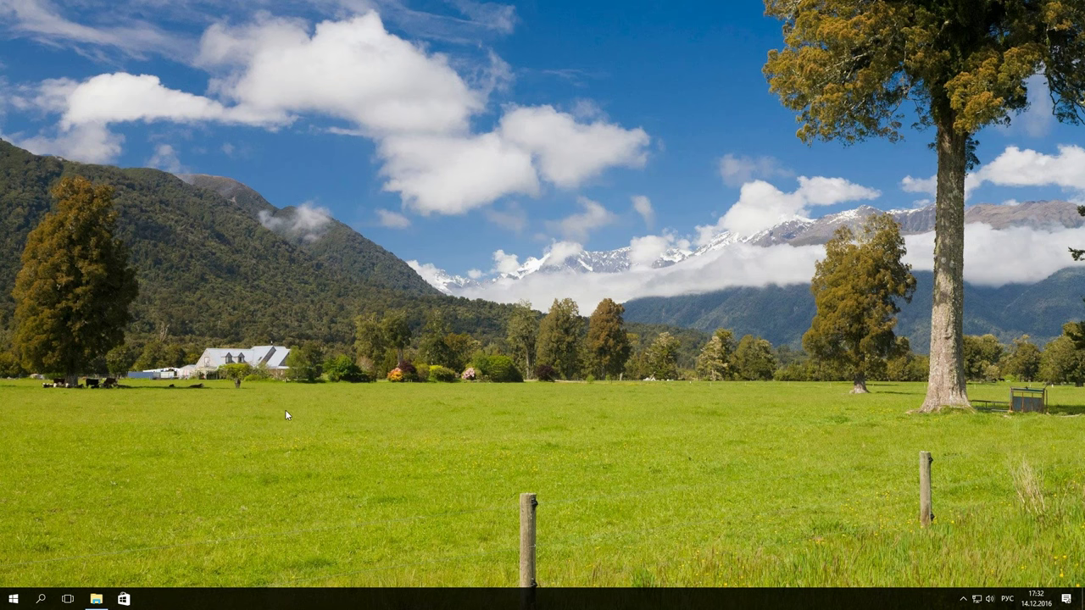
Step: Permanently delete the Test folder from C:\Пользователи in File Explorer, continuing with administrator rights
{"action": "left_click", "coordinate": [96, 599]}
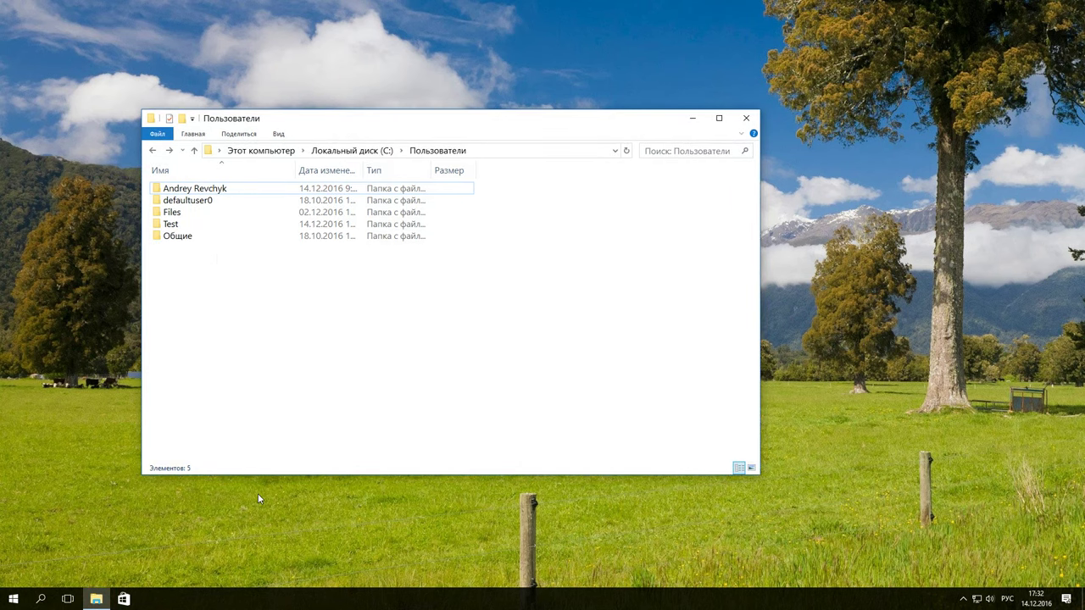
{"action": "left_click", "coordinate": [201, 224]}
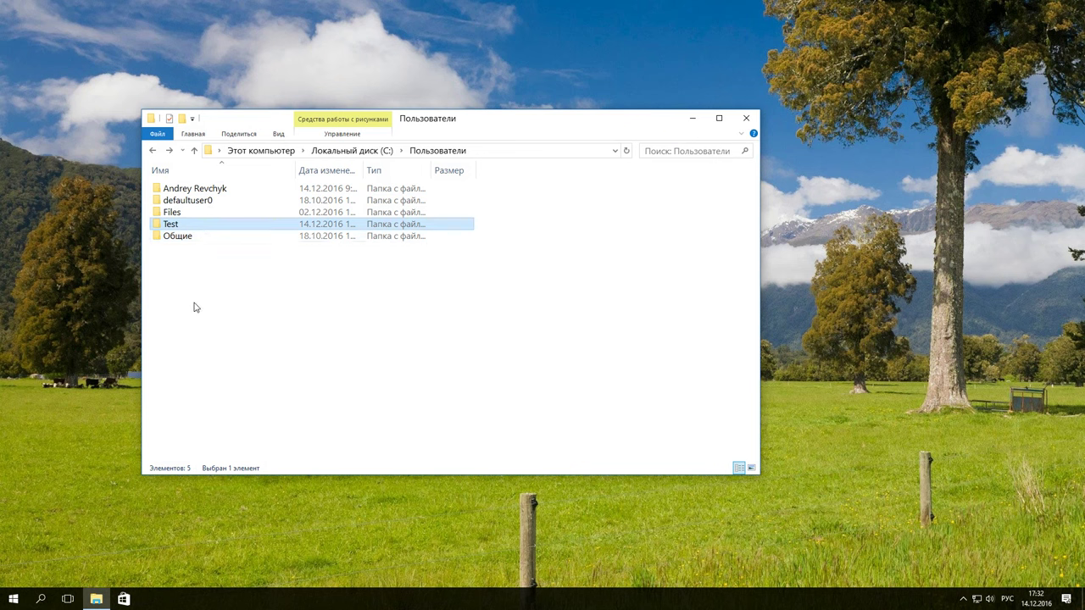
{"action": "key", "text": "Delete"}
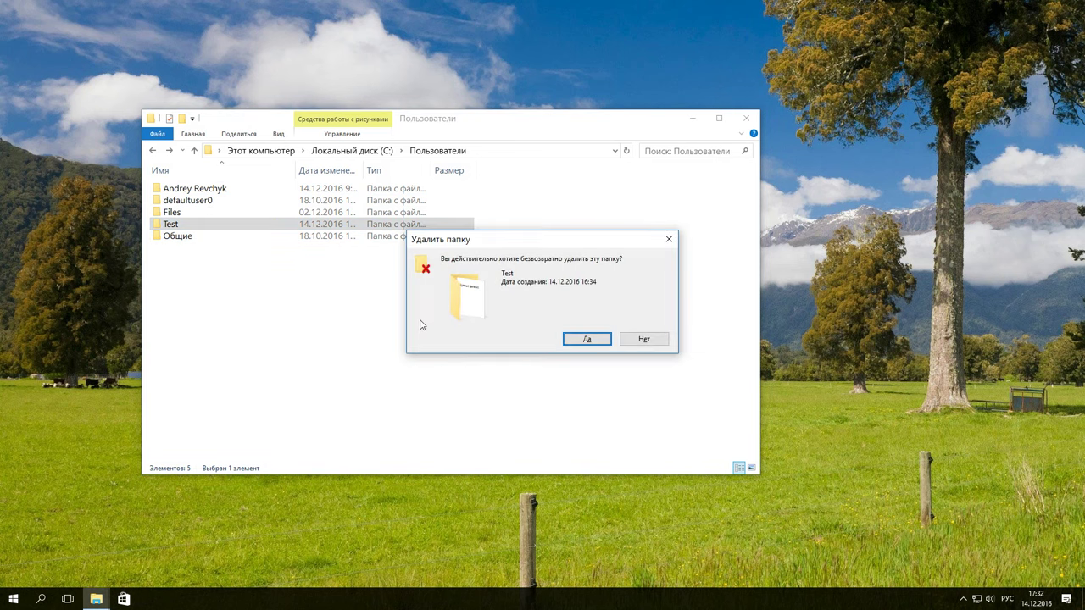
{"action": "left_click", "coordinate": [570, 343]}
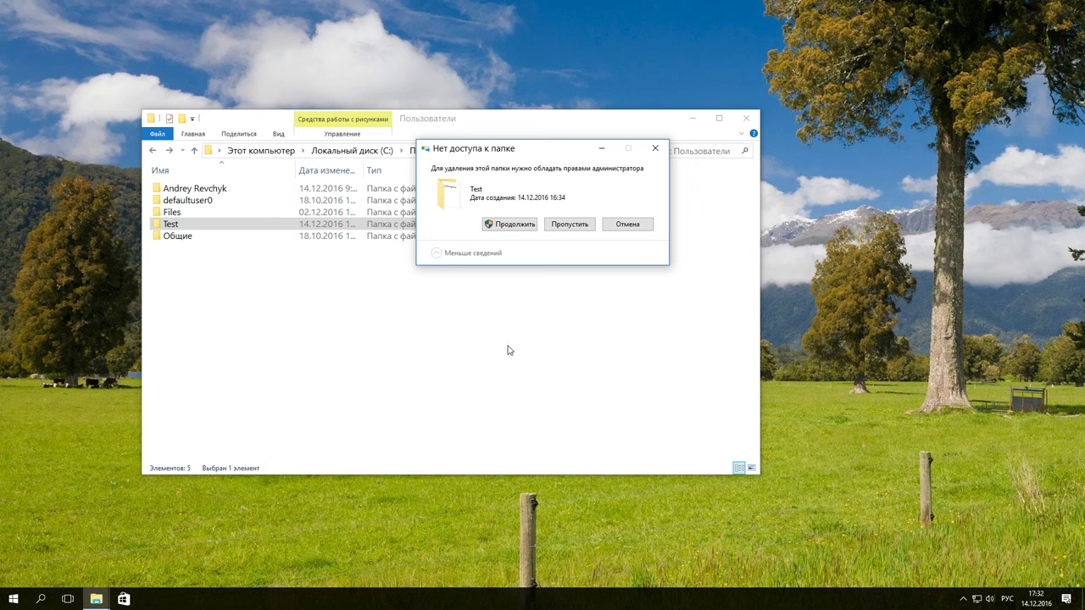
{"action": "left_click", "coordinate": [496, 225]}
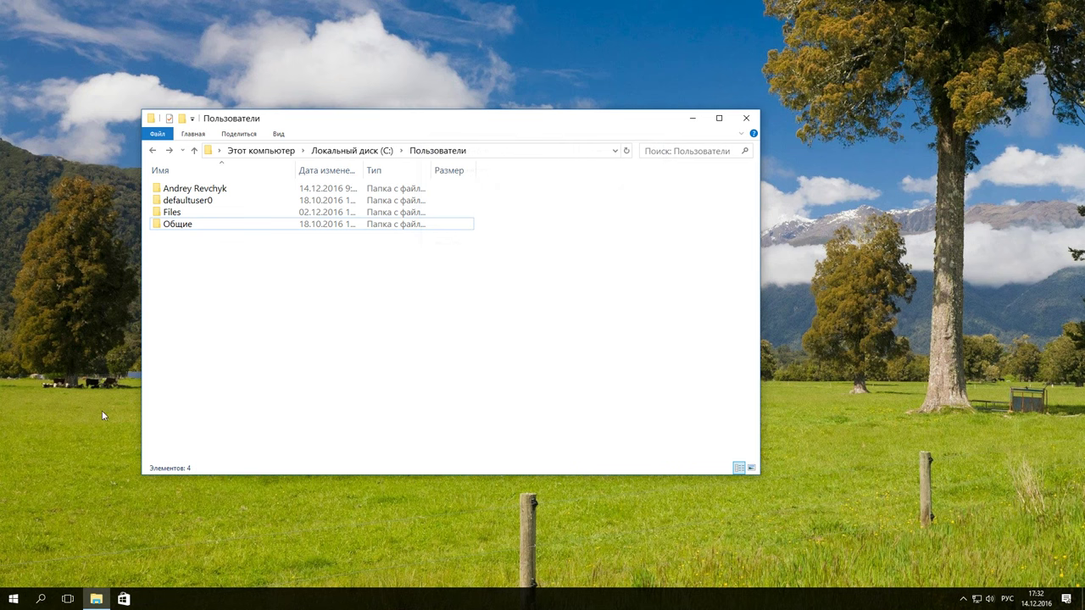
Step: Open file restoration from the current backup through the additional File History backup options in Windows Settings
{"action": "left_click", "coordinate": [13, 599]}
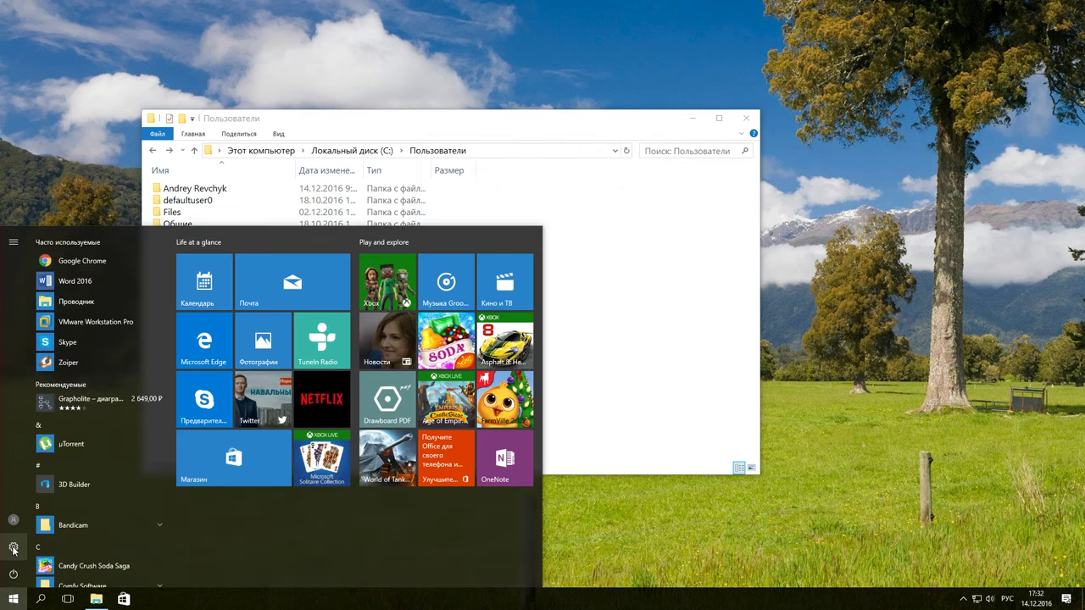
{"action": "left_click", "coordinate": [13, 548]}
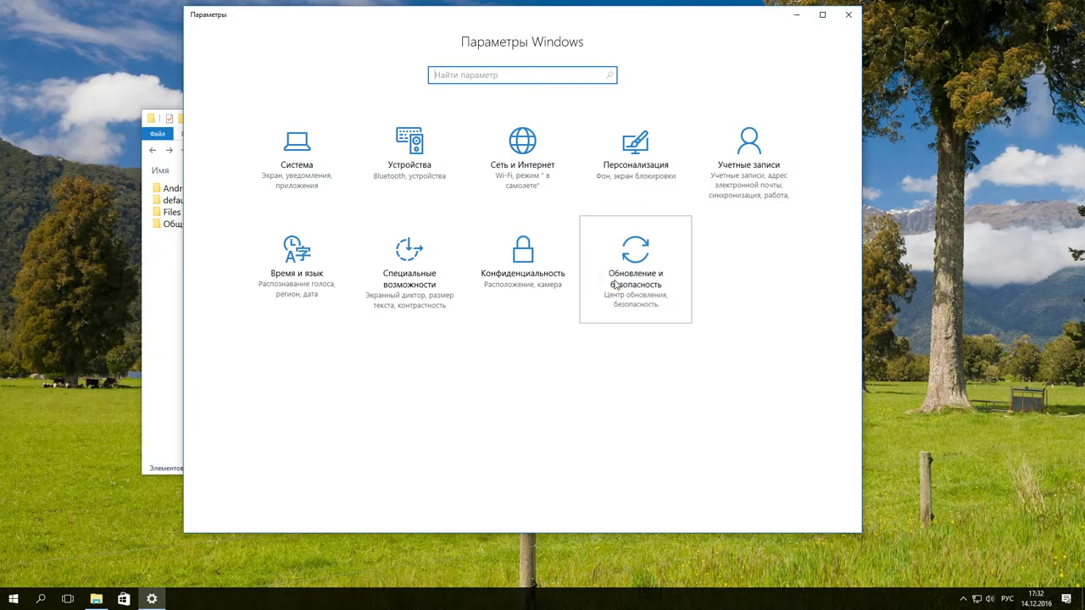
{"action": "left_click", "coordinate": [592, 297]}
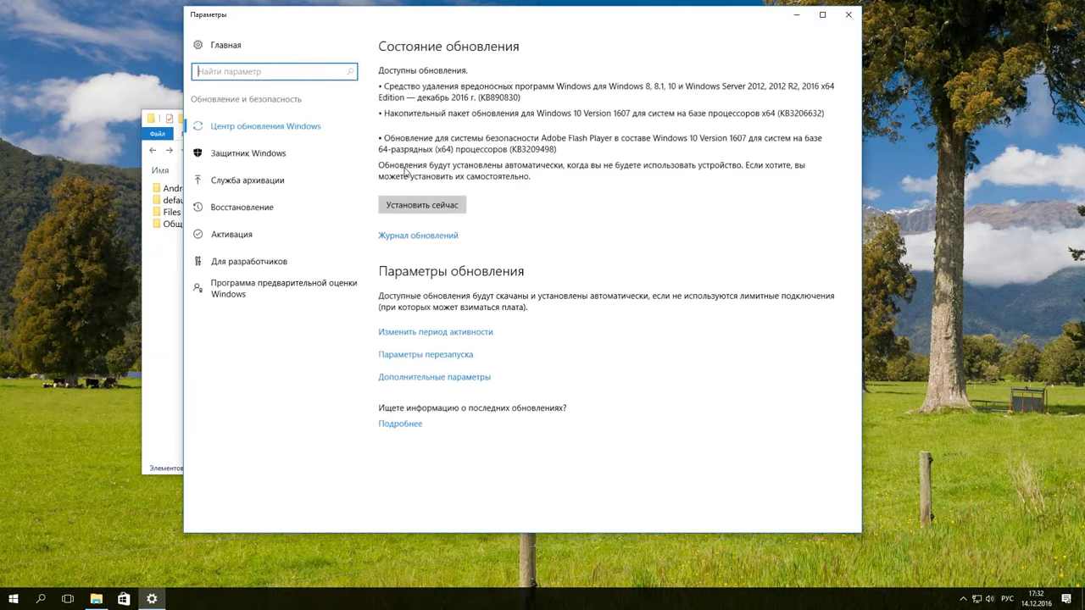
{"action": "left_click", "coordinate": [228, 180]}
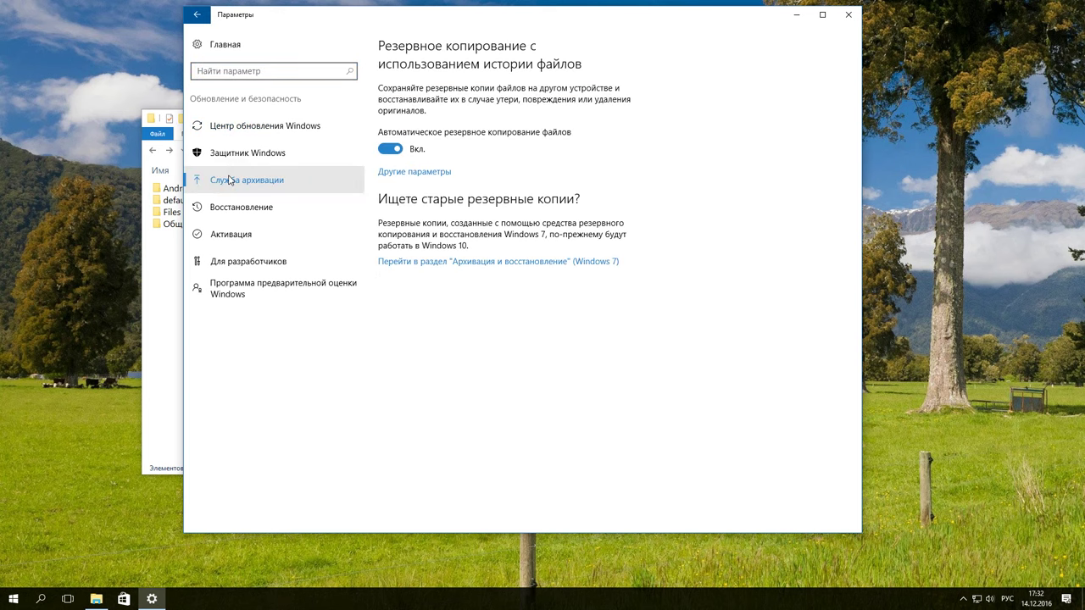
{"action": "left_click", "coordinate": [434, 173]}
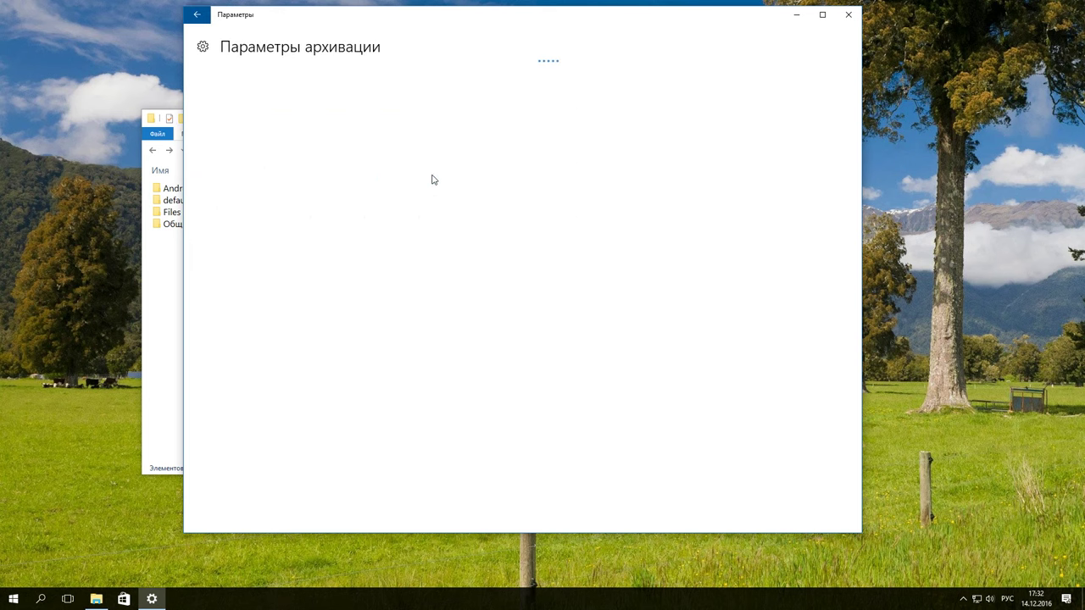
{"action": "scroll", "coordinate": [434, 173], "scroll_direction": "down", "scroll_amount": 10}
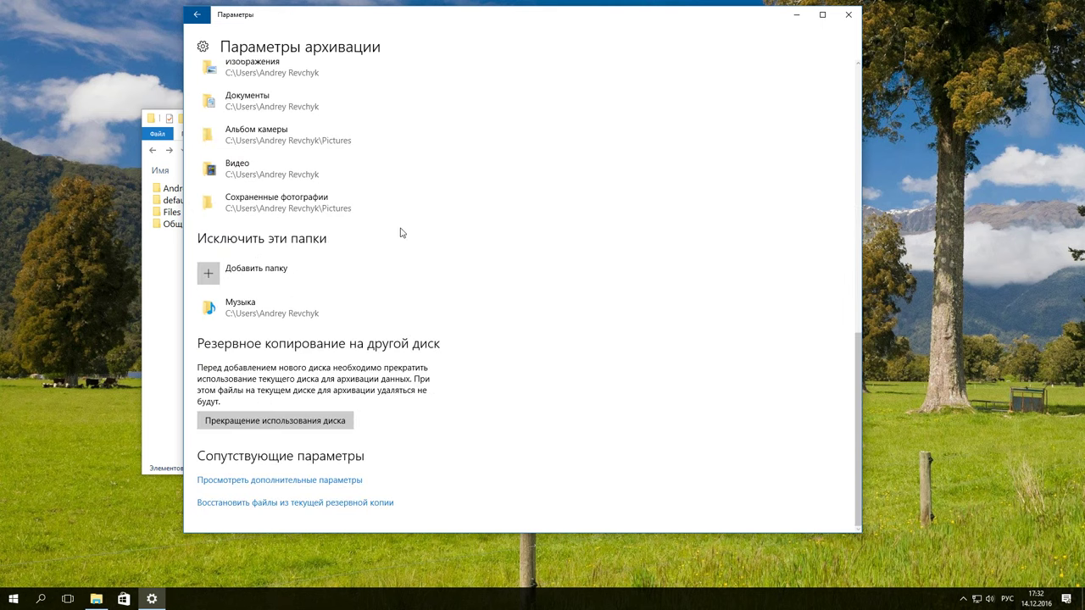
{"action": "left_click", "coordinate": [241, 506]}
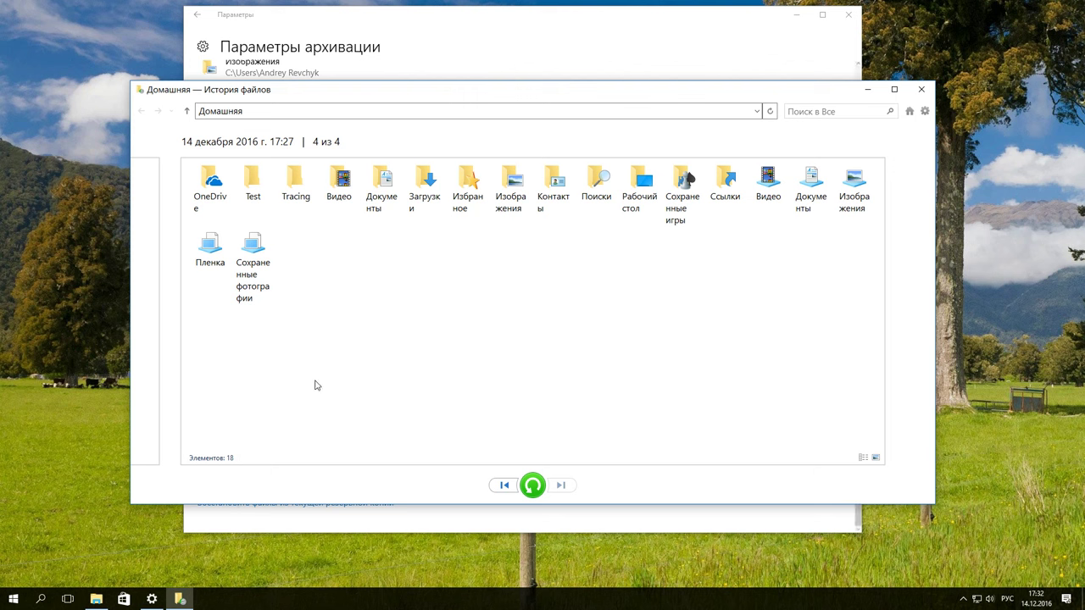
Step: Preview the backed-up versions of Файл Тест.png in the Test folder, going back to the earliest and returning to the latest
{"action": "double_click", "coordinate": [251, 188]}
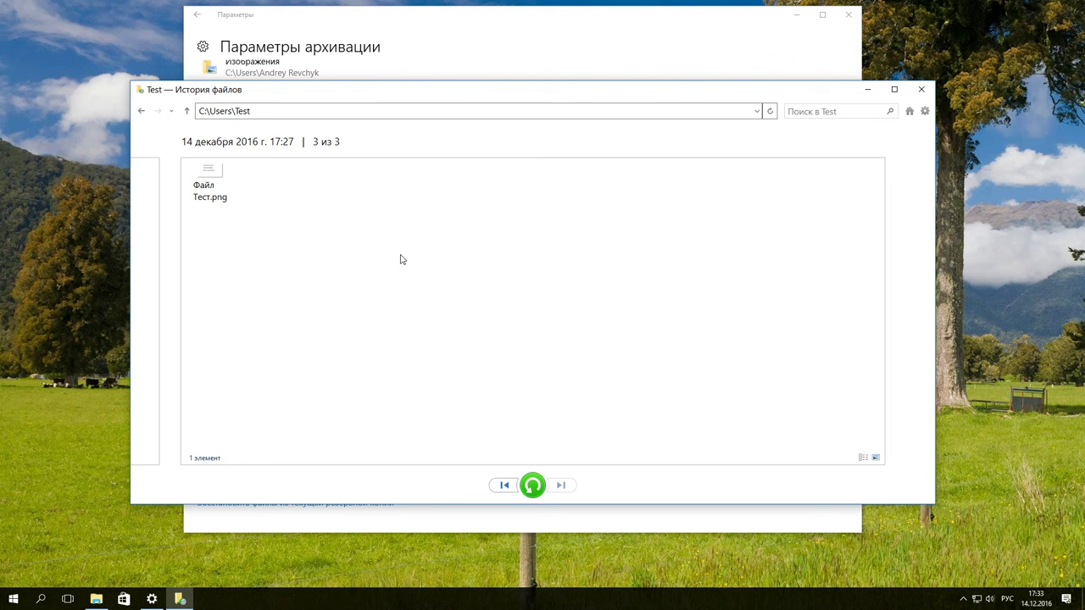
{"action": "double_click", "coordinate": [204, 183]}
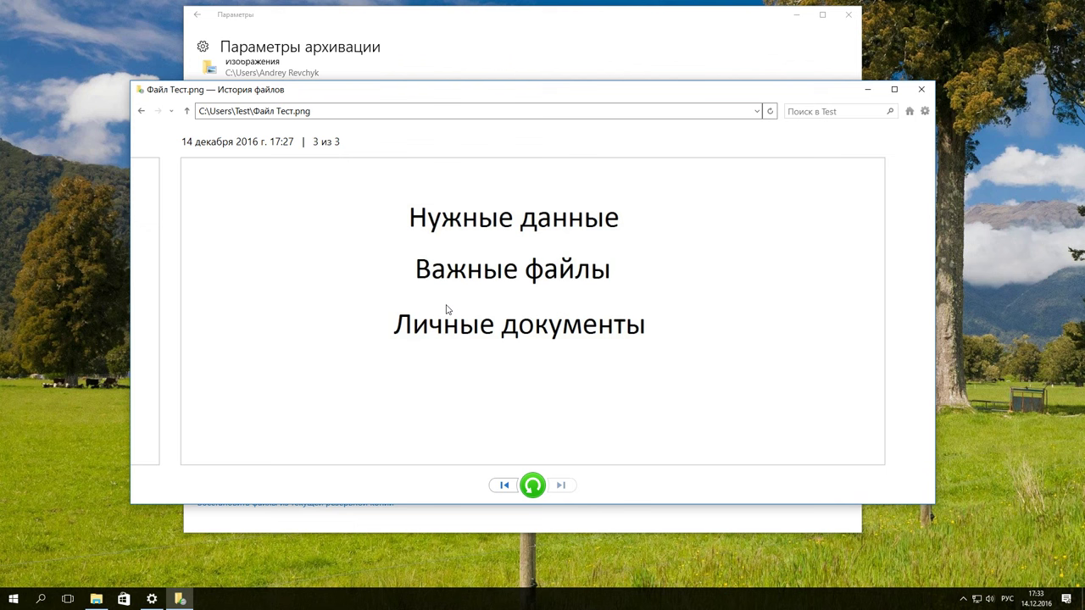
{"action": "left_click", "coordinate": [504, 486]}
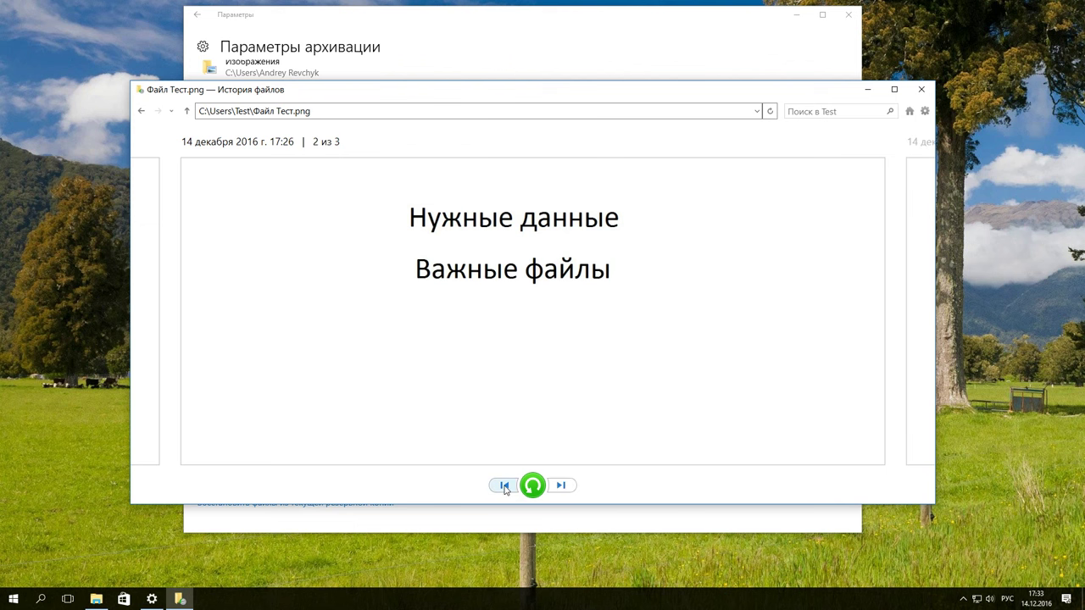
{"action": "left_click", "coordinate": [504, 485]}
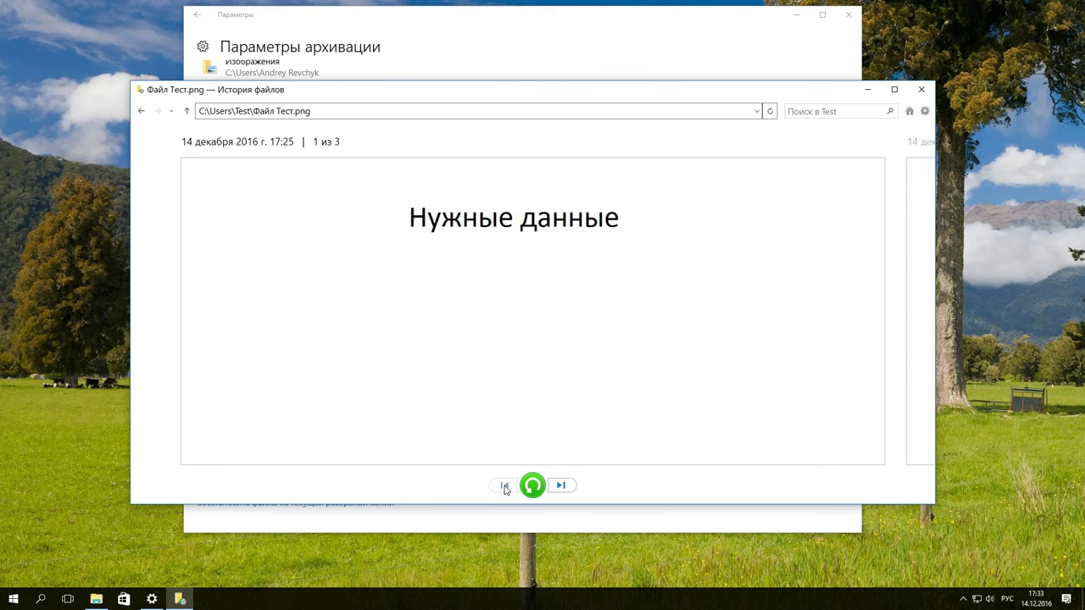
{"action": "left_click", "coordinate": [561, 485]}
{"action": "left_click", "coordinate": [560, 485]}
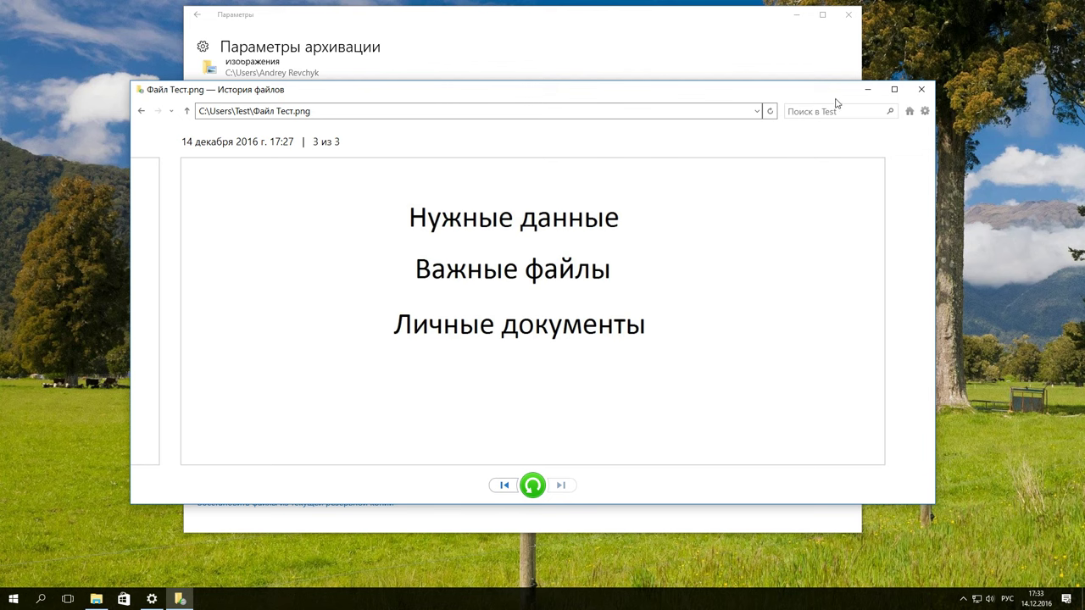
Step: Restore the whole Test folder from the backup's home level to its original location, allowing the copy with administrator rights
{"action": "left_click", "coordinate": [187, 111]}
{"action": "left_click", "coordinate": [186, 111]}
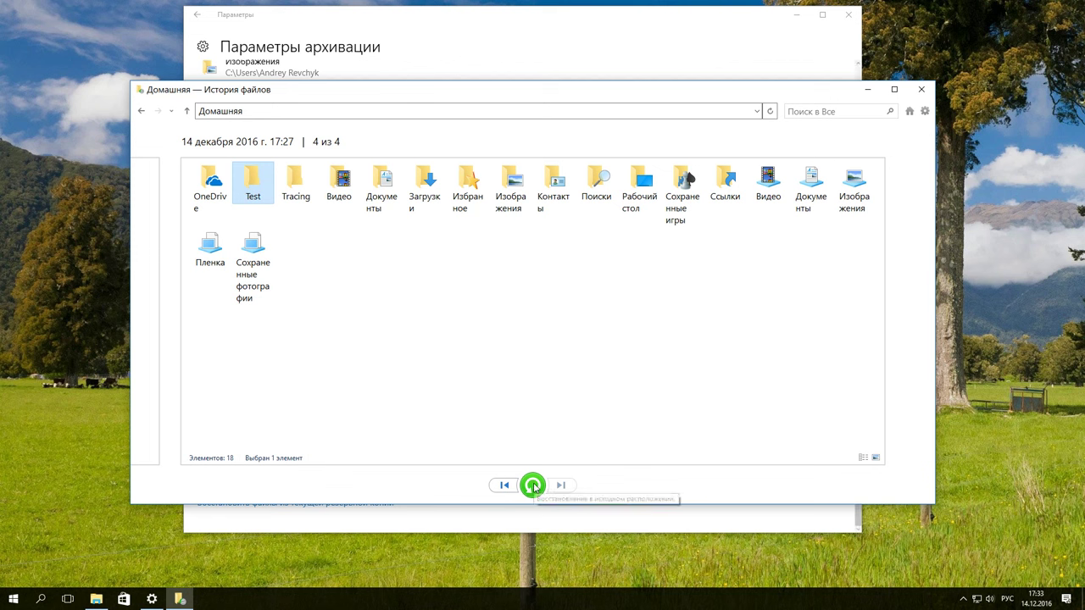
{"action": "left_click", "coordinate": [533, 485]}
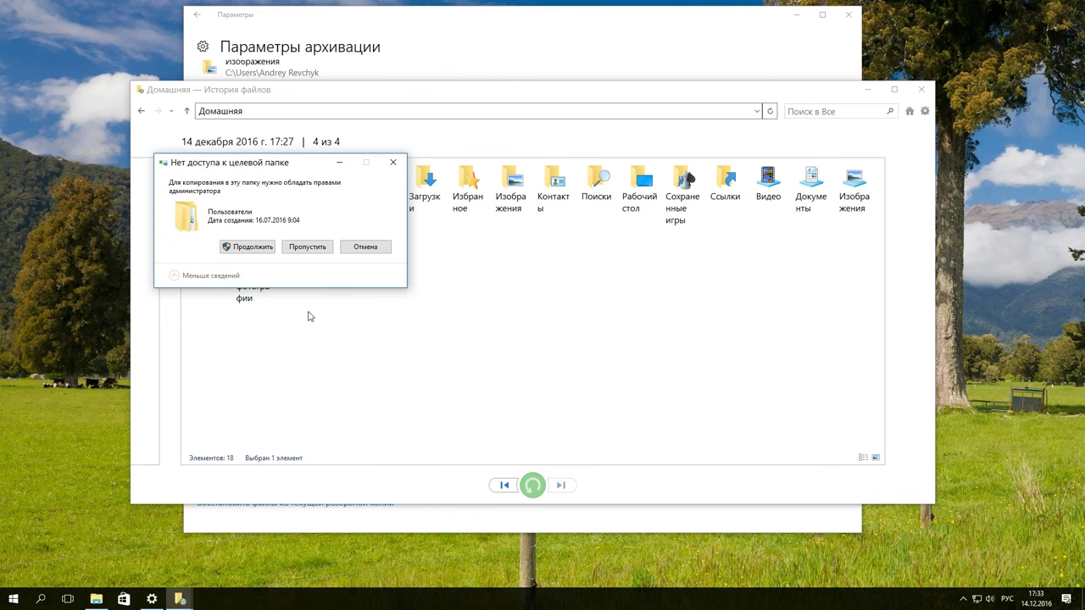
{"action": "left_click", "coordinate": [243, 248]}
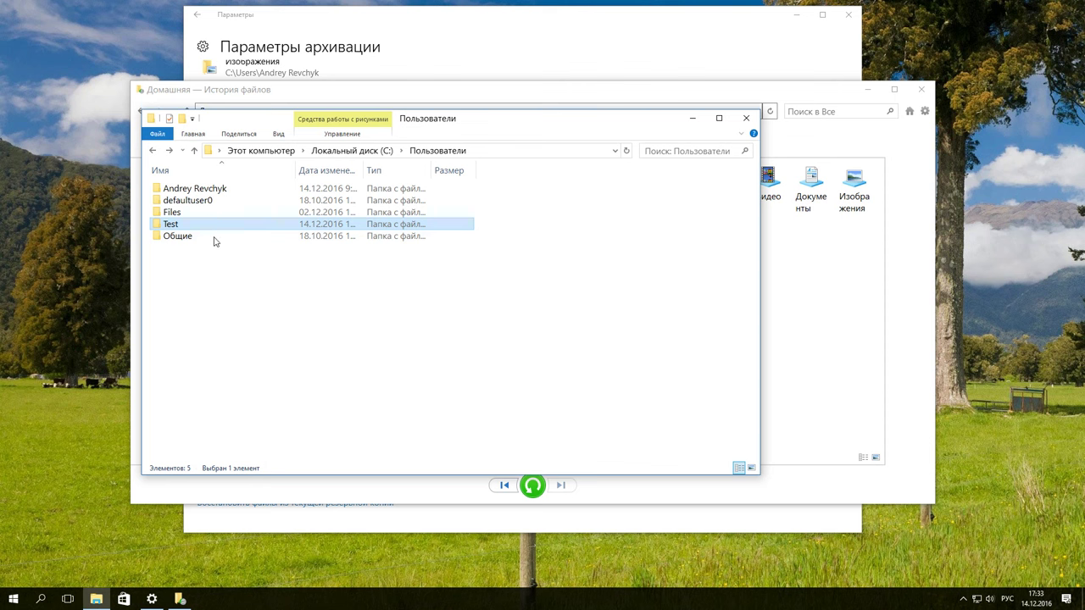
Step: Check the contents of the restored Test folder in C:\Пользователи
{"action": "left_click_drag", "start_coordinate": [233, 122], "coordinate": [354, 134]}
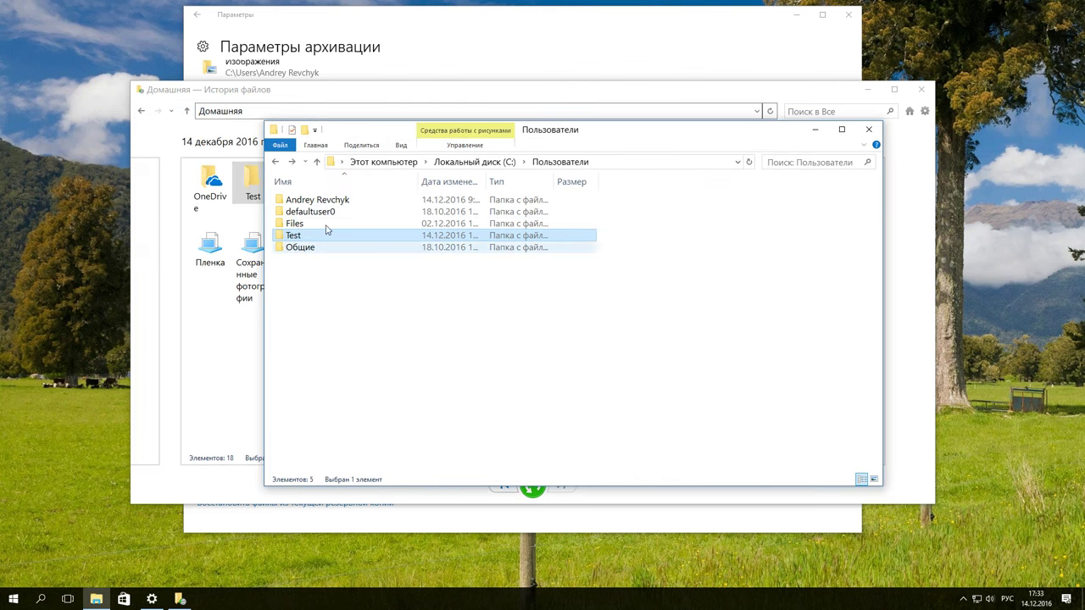
{"action": "double_click", "coordinate": [301, 235]}
{"action": "left_click", "coordinate": [274, 161]}
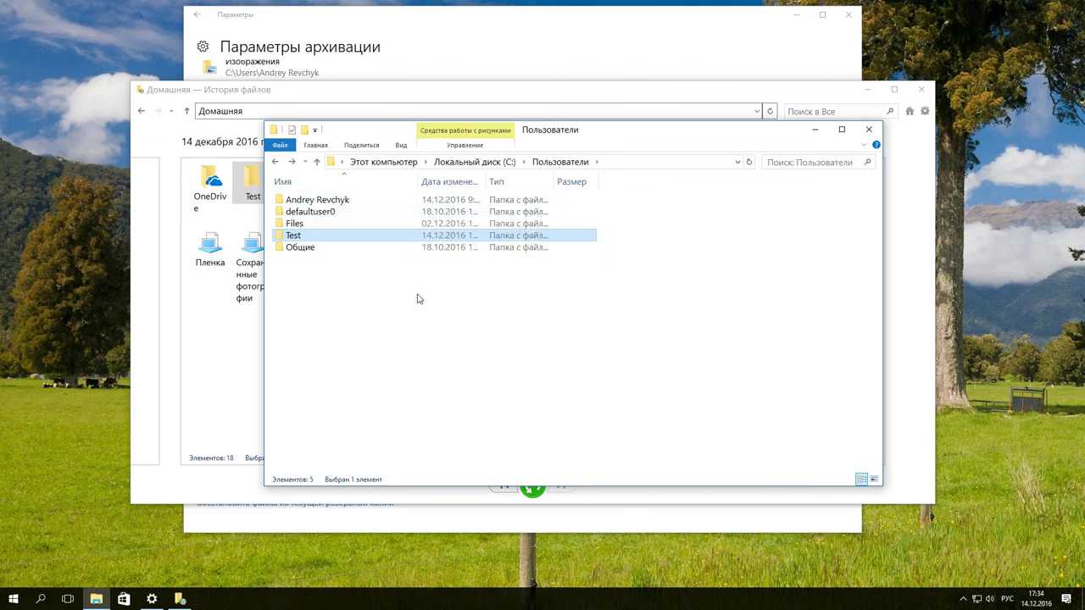
{"action": "double_click", "coordinate": [316, 235]}
{"action": "left_click", "coordinate": [306, 204]}
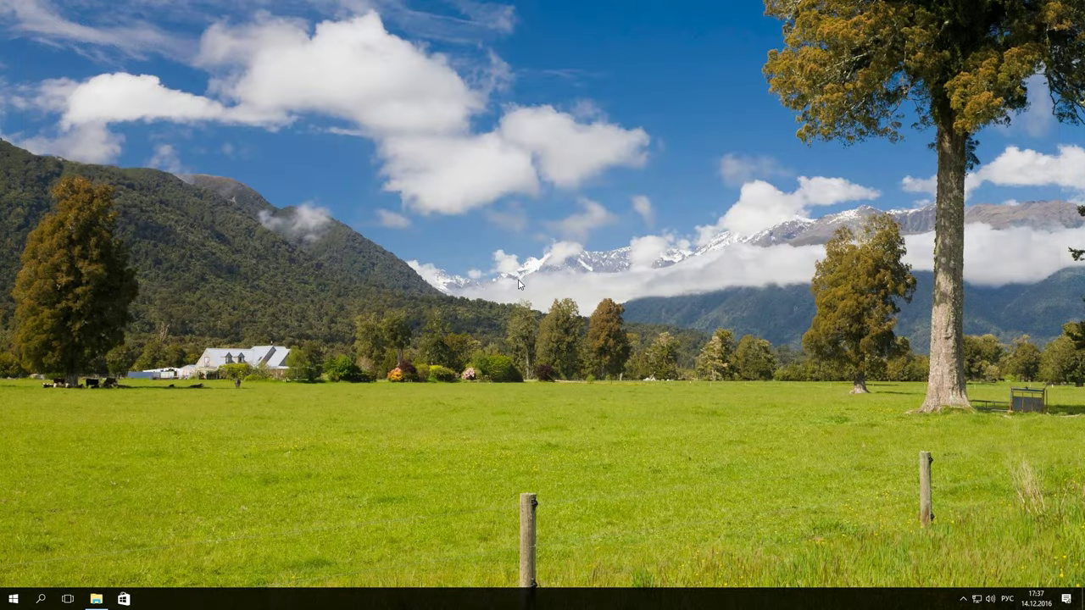
Step: Open personal file restoration from File History (История файлов) in Control Panel, view the backed-up Test folder, and minimize the window
{"action": "right_click", "coordinate": [13, 599]}
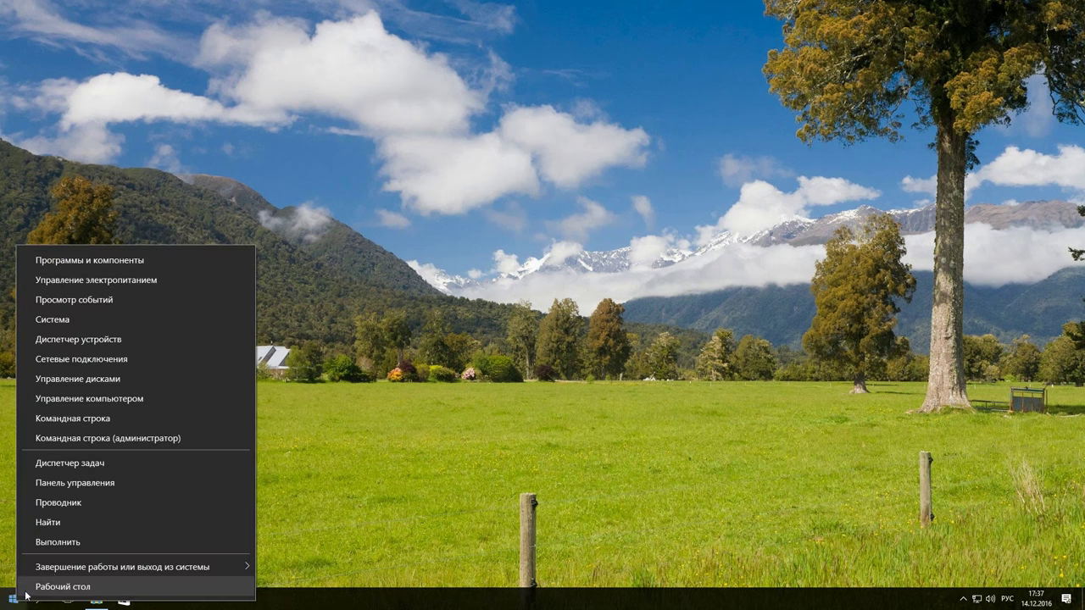
{"action": "left_click", "coordinate": [102, 485]}
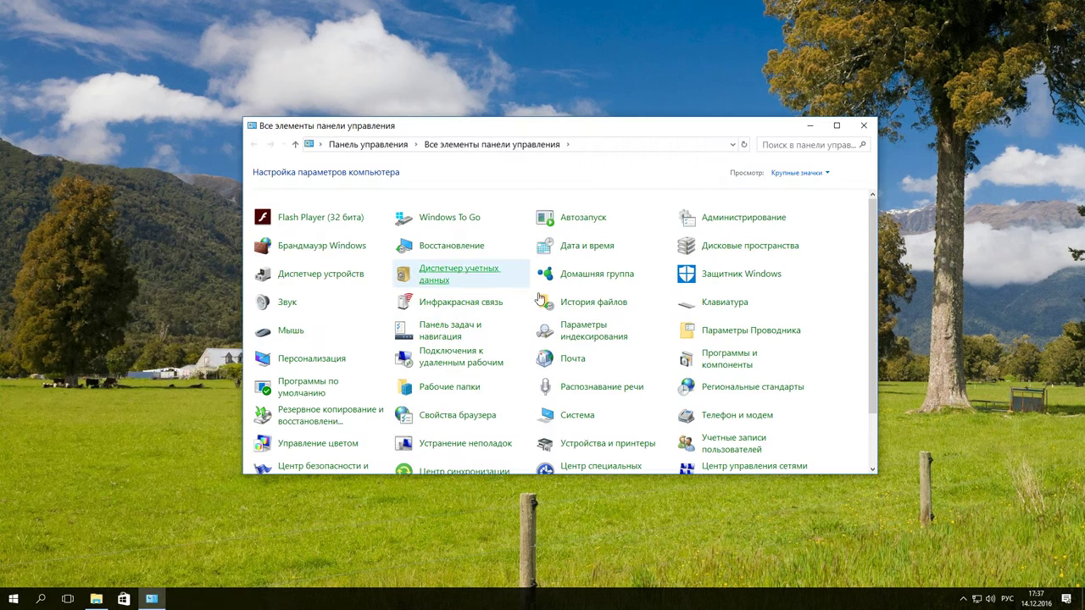
{"action": "left_click", "coordinate": [584, 301]}
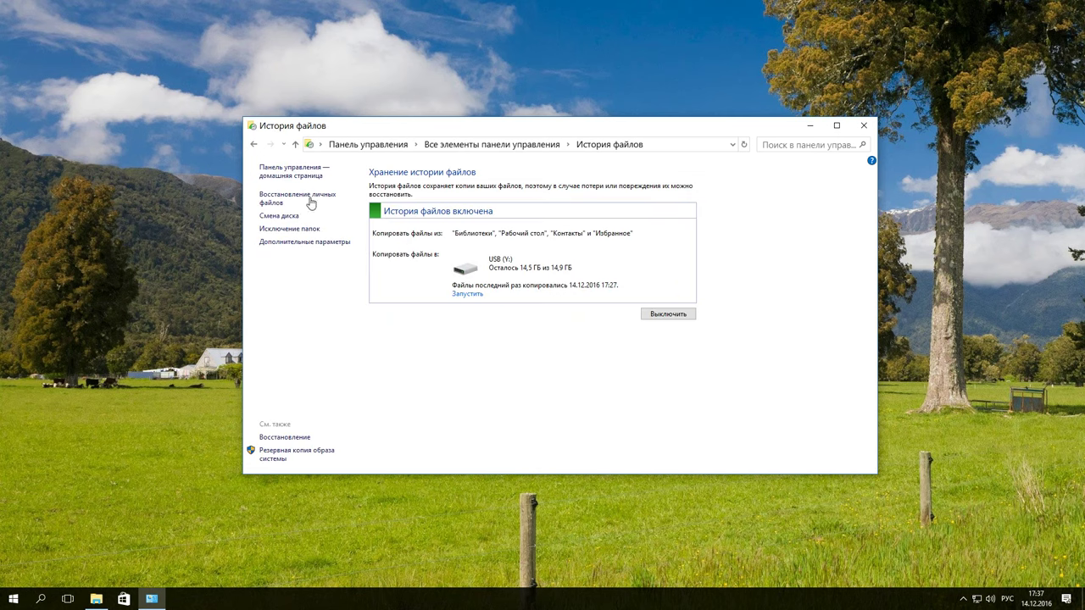
{"action": "left_click", "coordinate": [299, 200]}
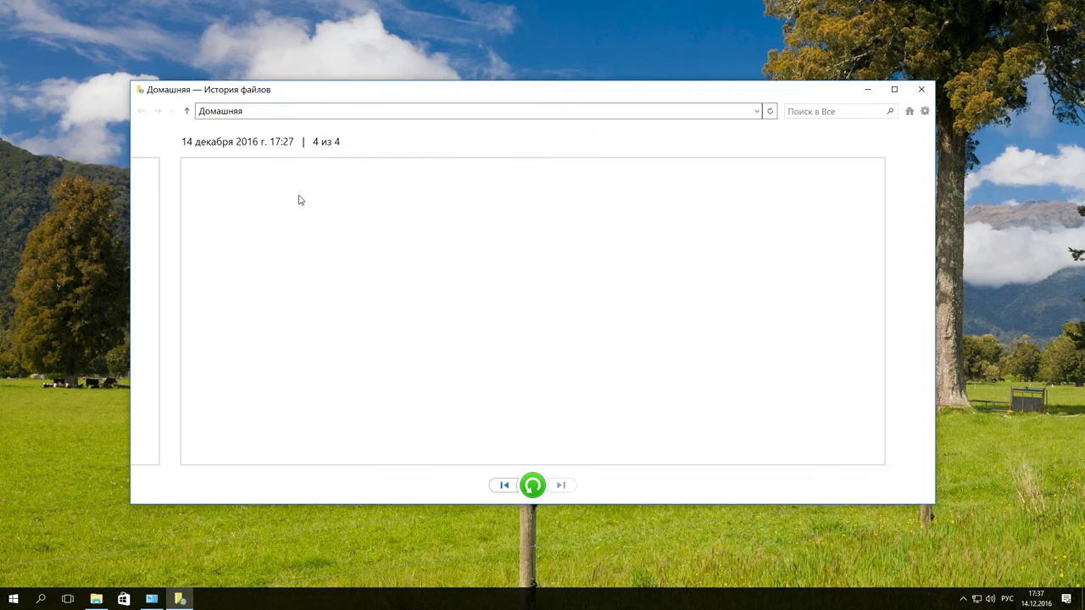
{"action": "double_click", "coordinate": [257, 203]}
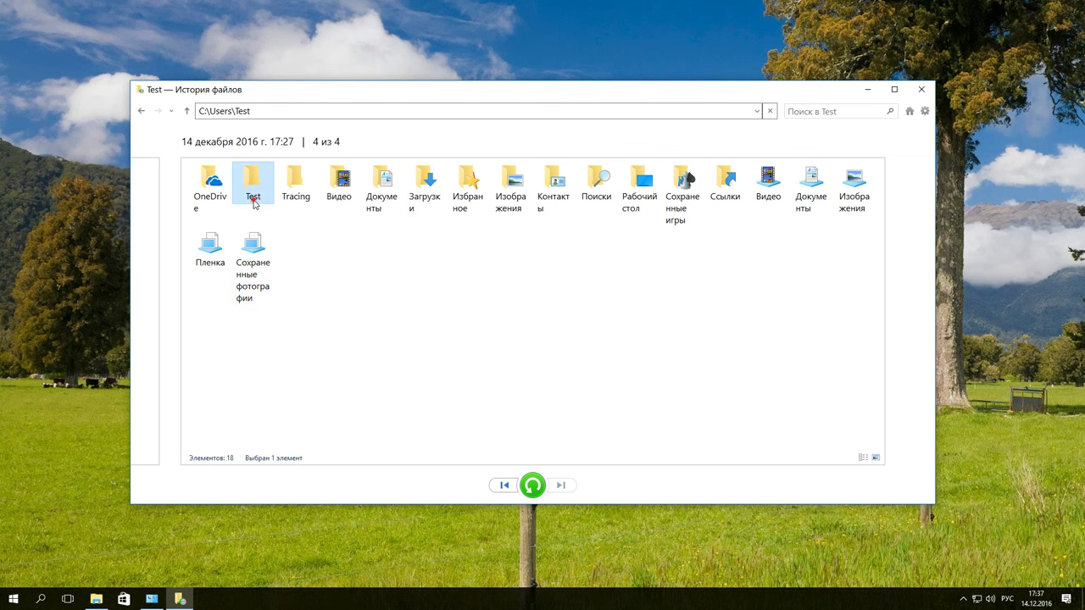
{"action": "left_click", "coordinate": [867, 89]}
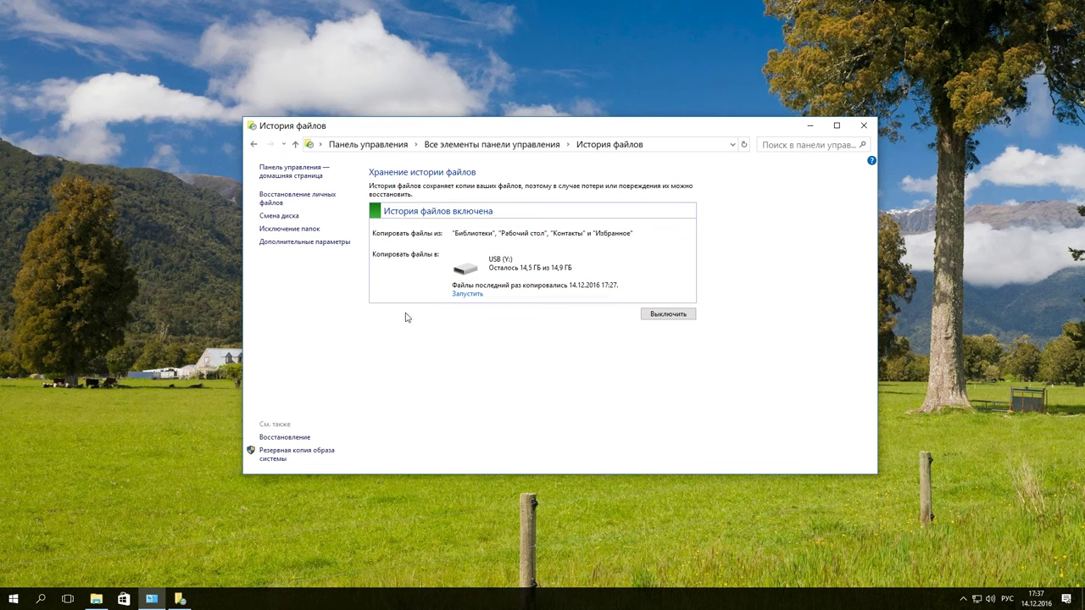
Step: Open the Test folder's file history (Журнал) from File Explorer and go up to the backup's home level
{"action": "left_click", "coordinate": [97, 598]}
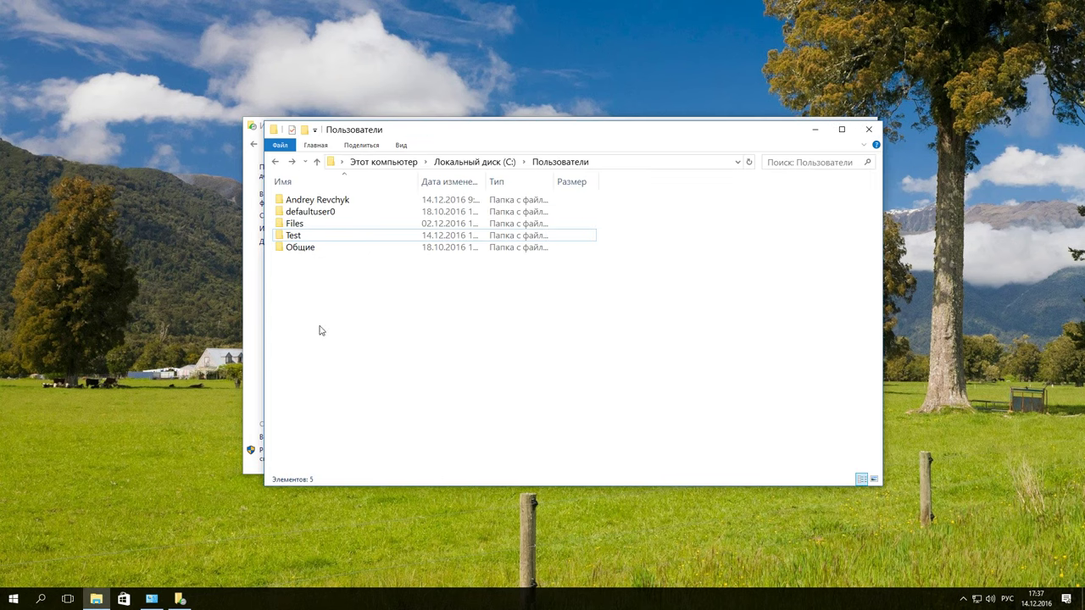
{"action": "double_click", "coordinate": [304, 238]}
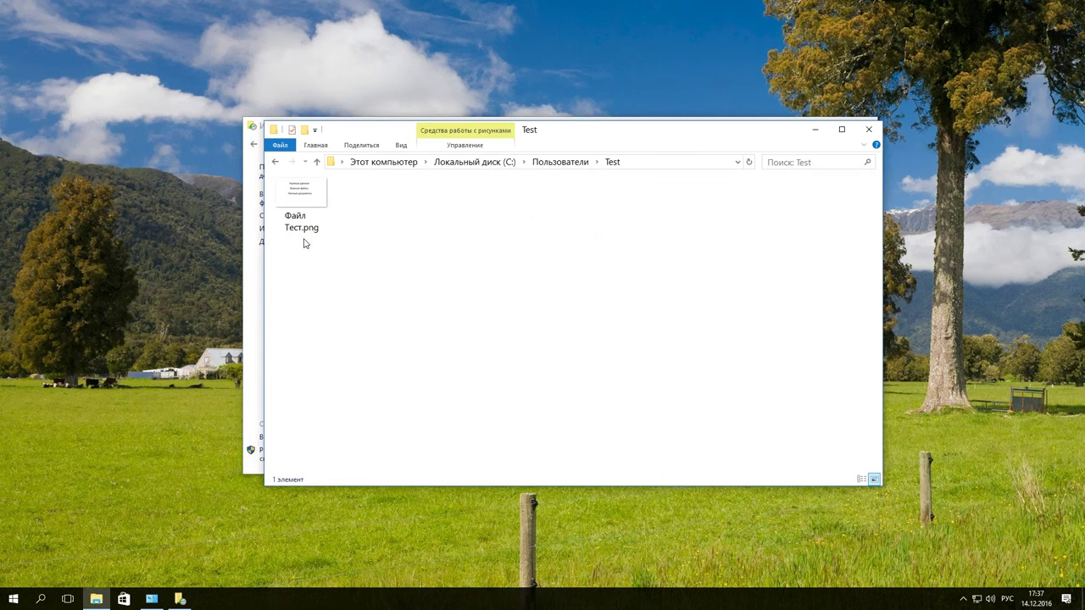
{"action": "left_click", "coordinate": [312, 145]}
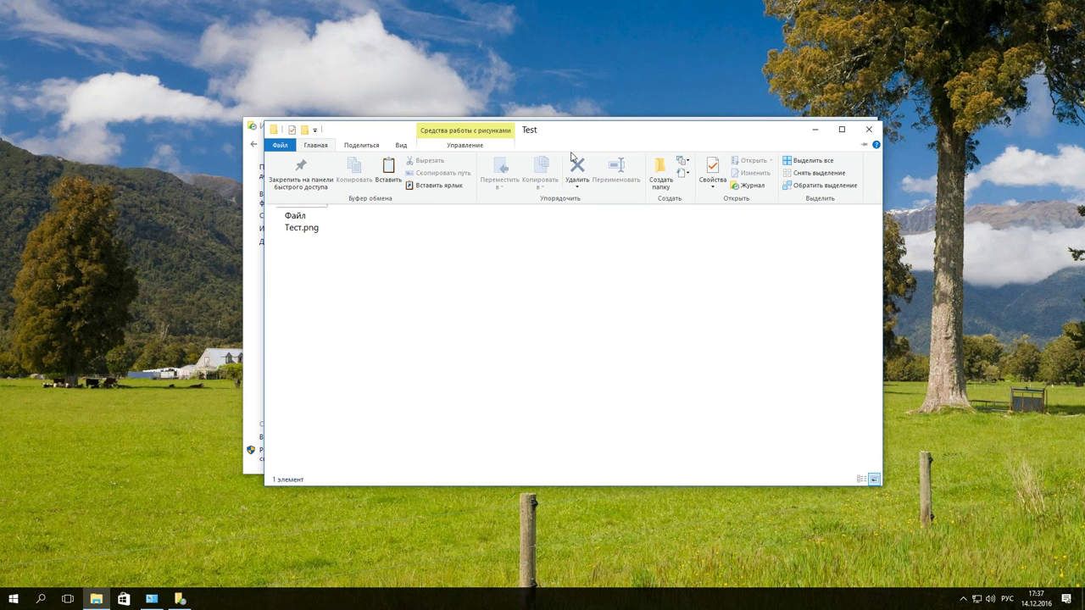
{"action": "left_click", "coordinate": [741, 187]}
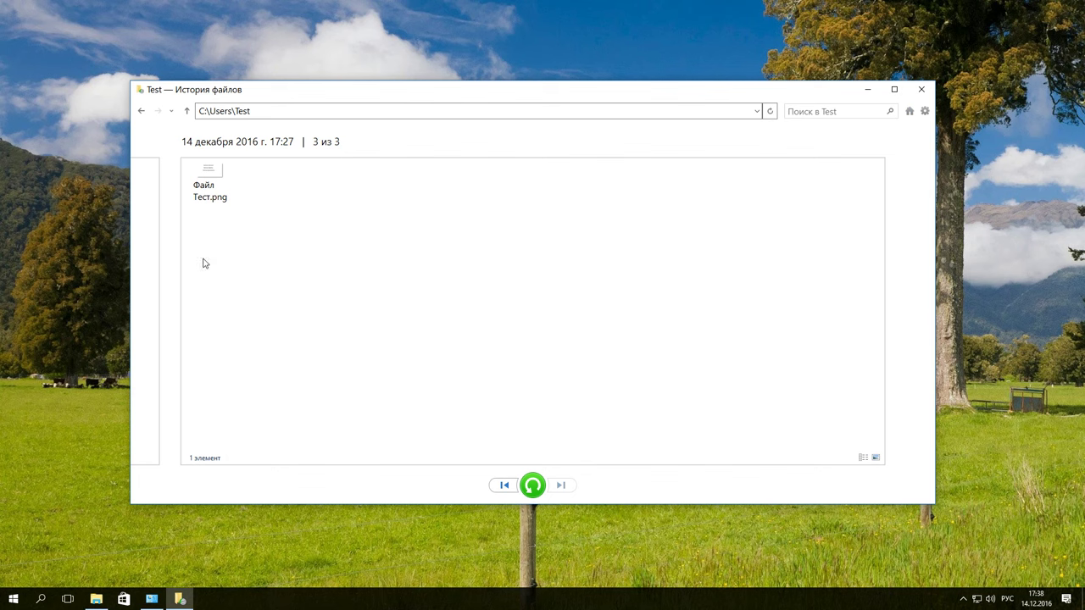
{"action": "left_click", "coordinate": [186, 111]}
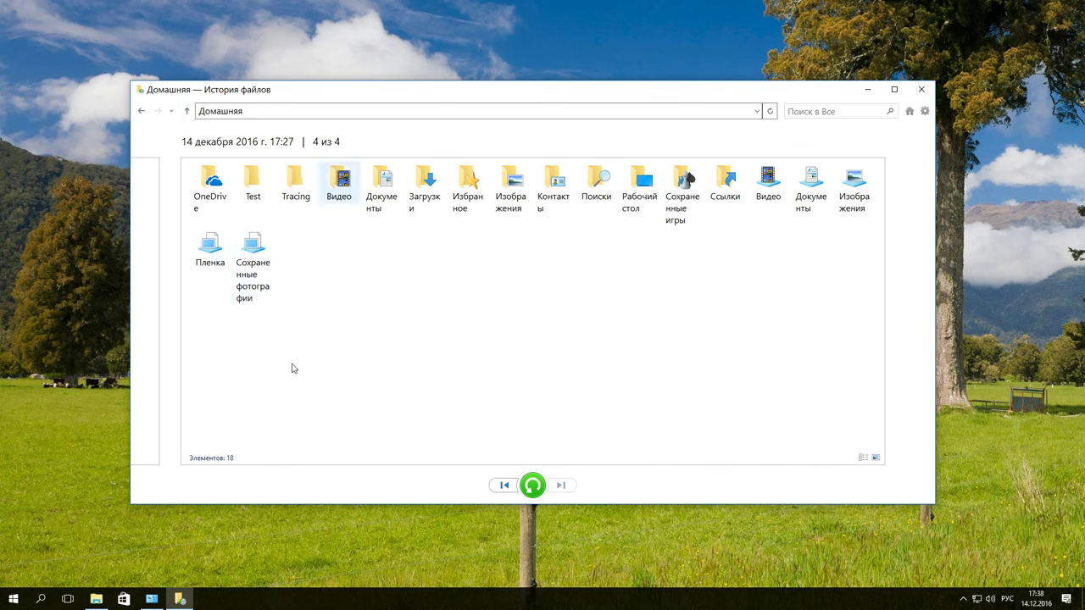